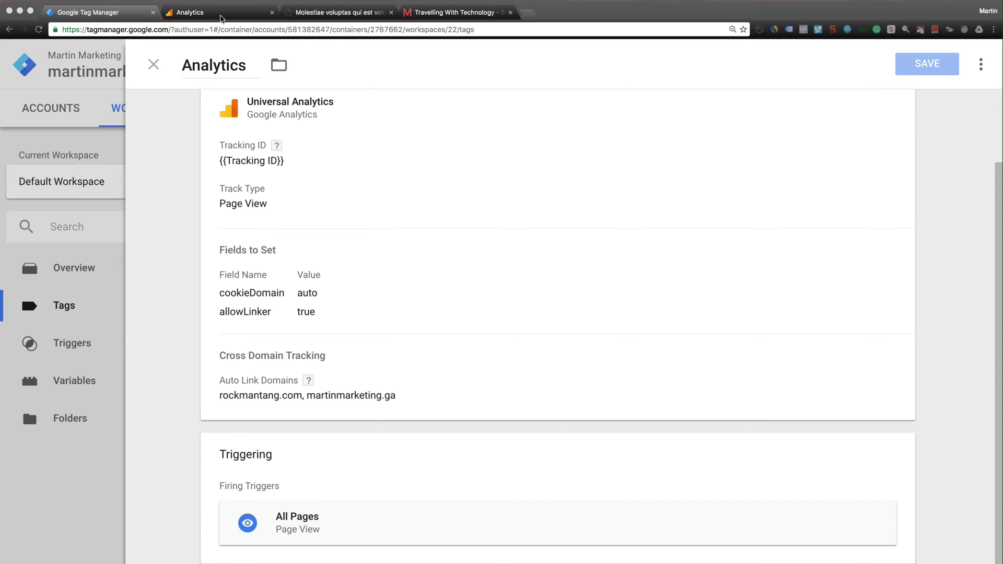
click(890, 302)
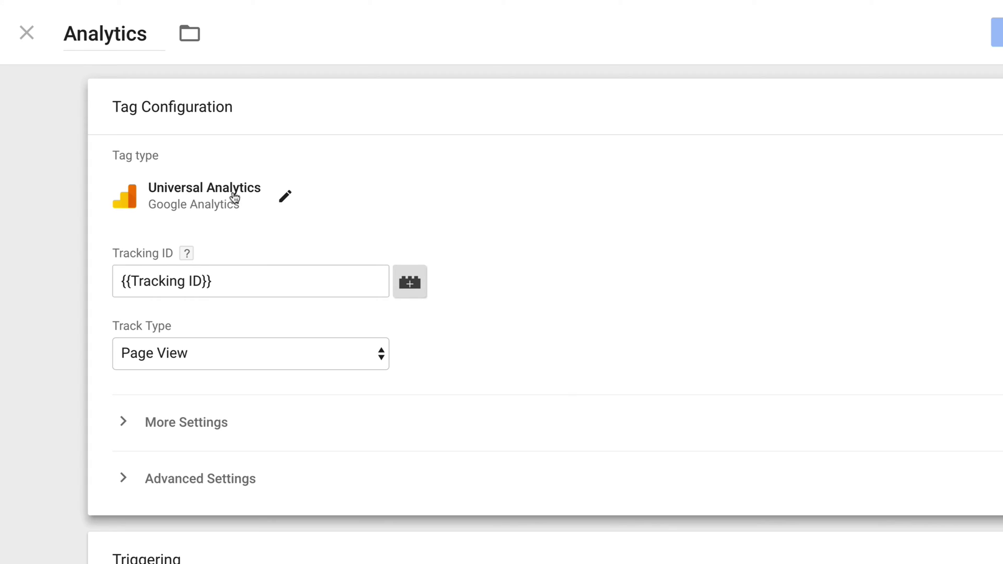
click(244, 291)
key(ctrl+a)
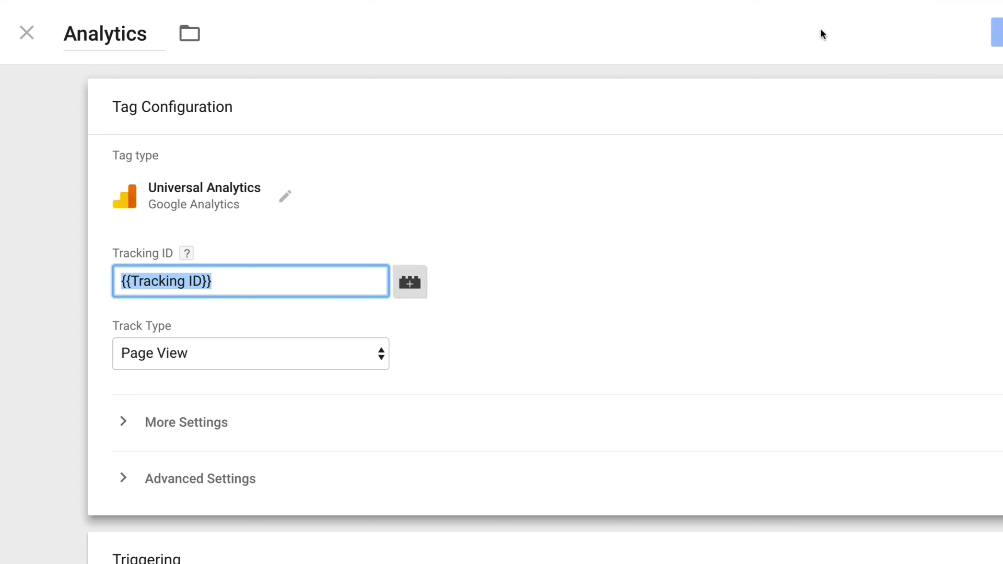
click(552, 288)
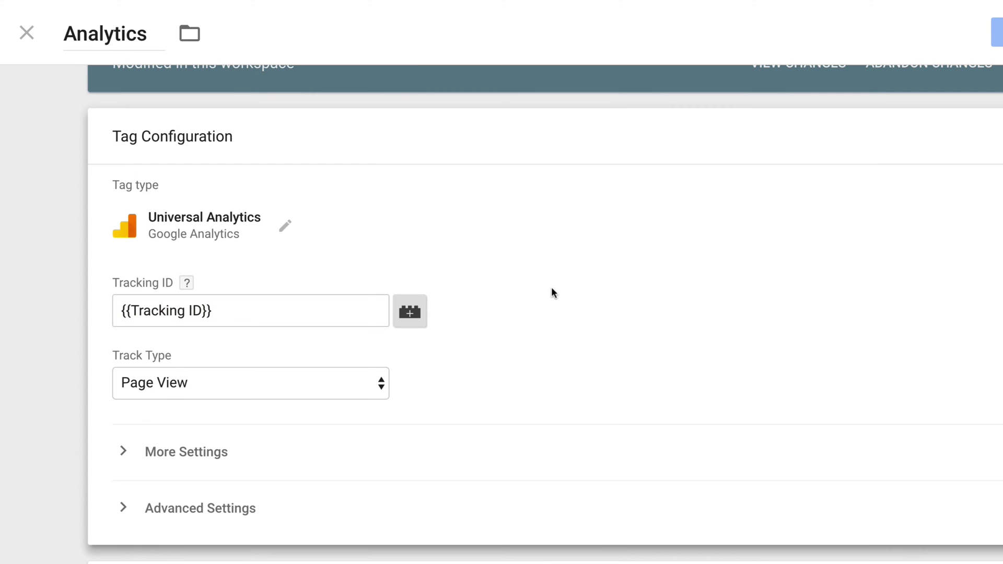
drag(126, 286, 135, 289)
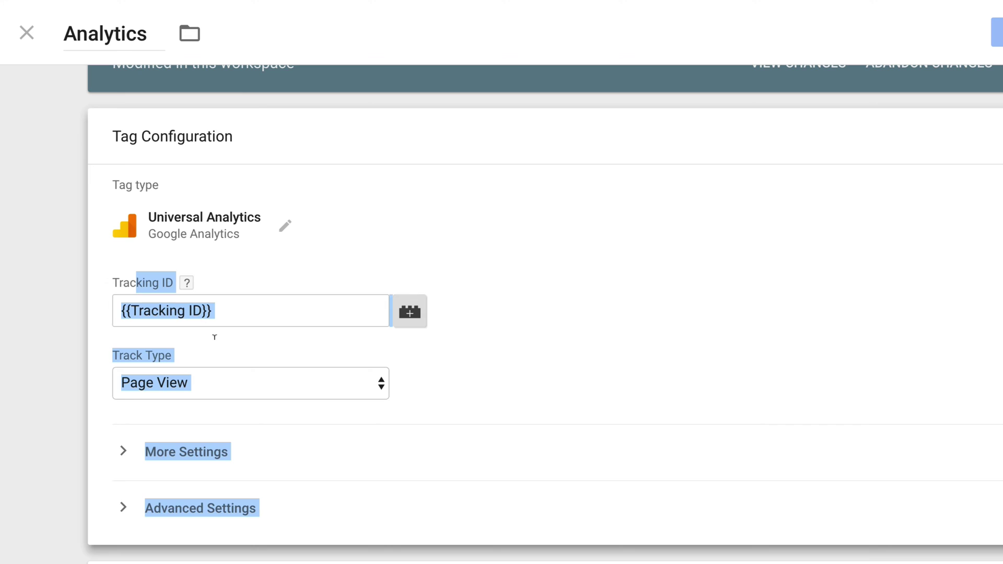
click(220, 361)
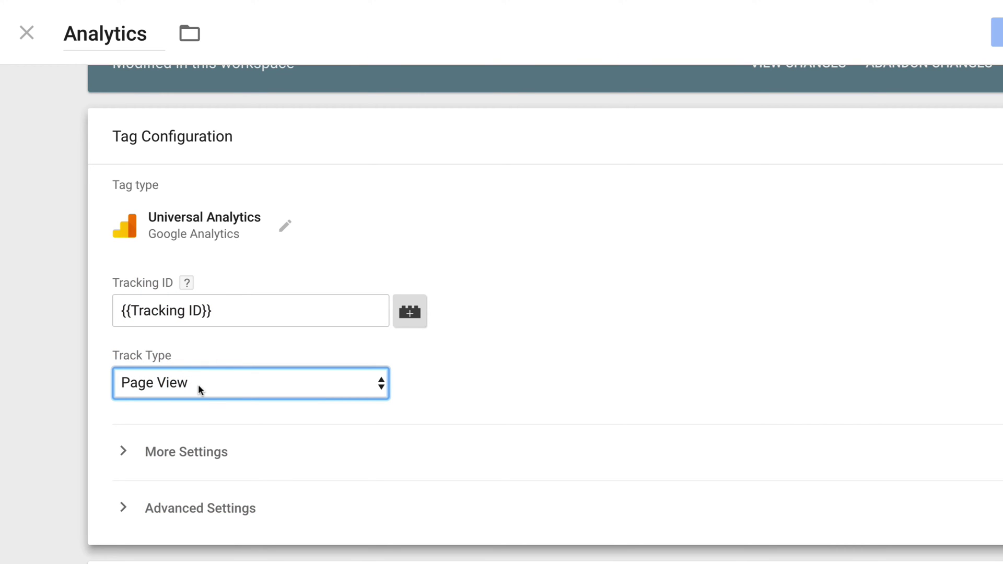
scroll(187, 387, down, 1)
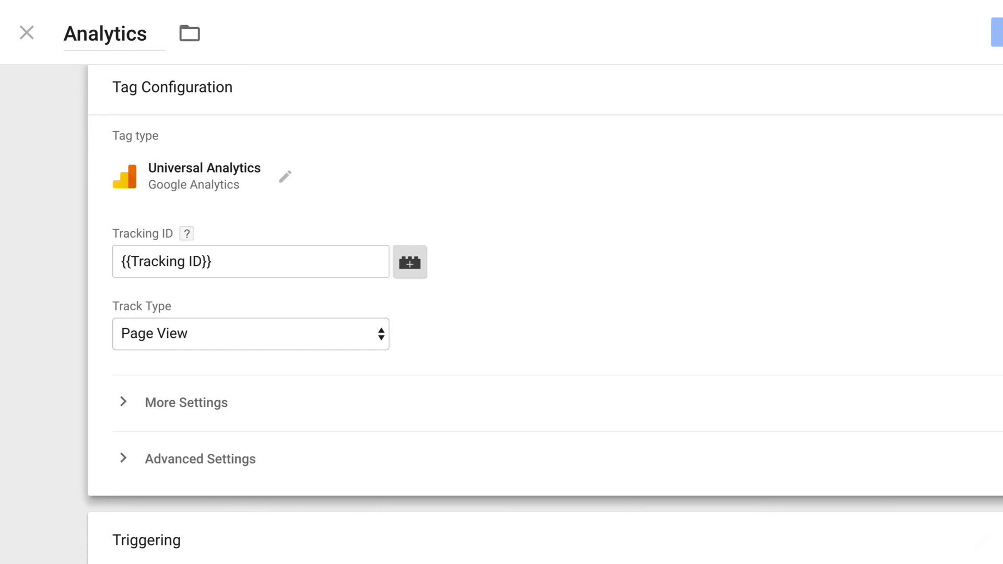
scroll(505, 330, up, 2)
scroll(505, 328, down, 2)
Under More Settings > Fields to Set, add a cookieDomain field with the value auto.
click(190, 404)
scroll(358, 381, down, 4)
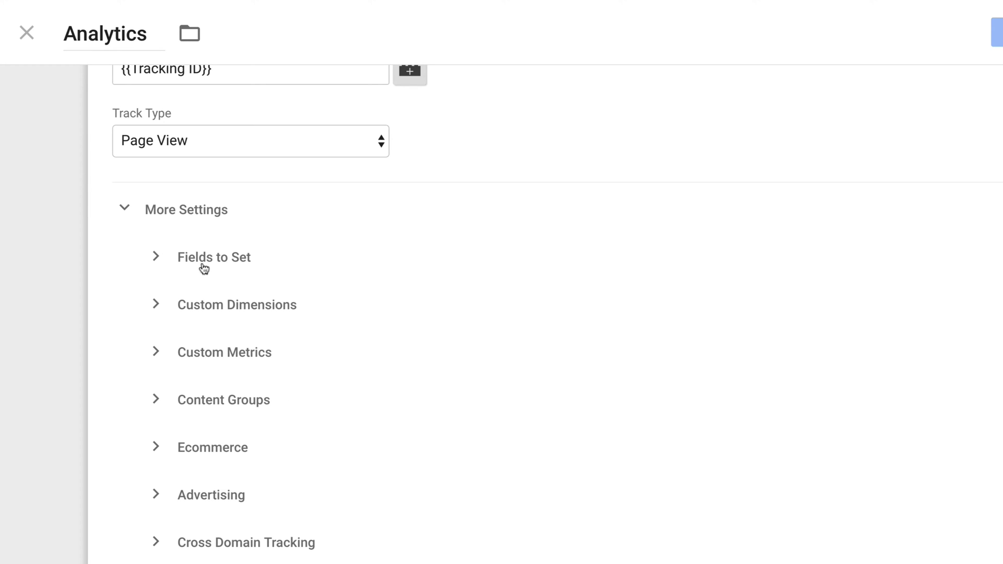
click(224, 259)
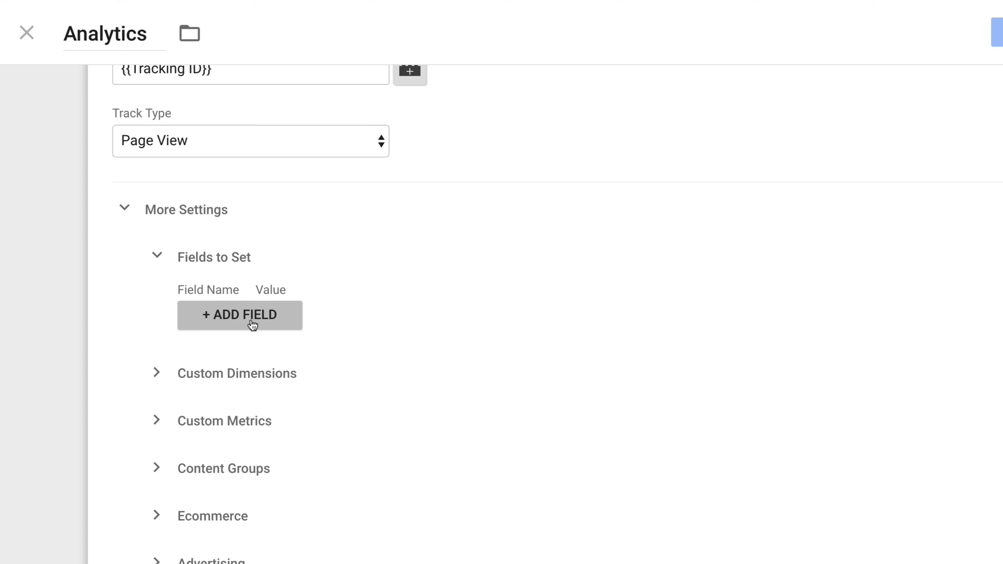
click(289, 324)
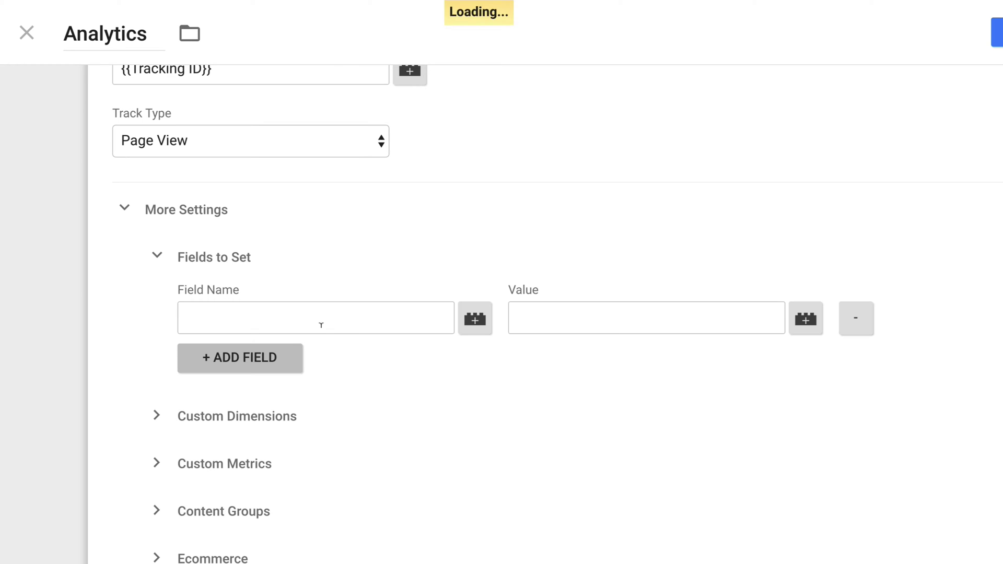
click(323, 319)
text(c)
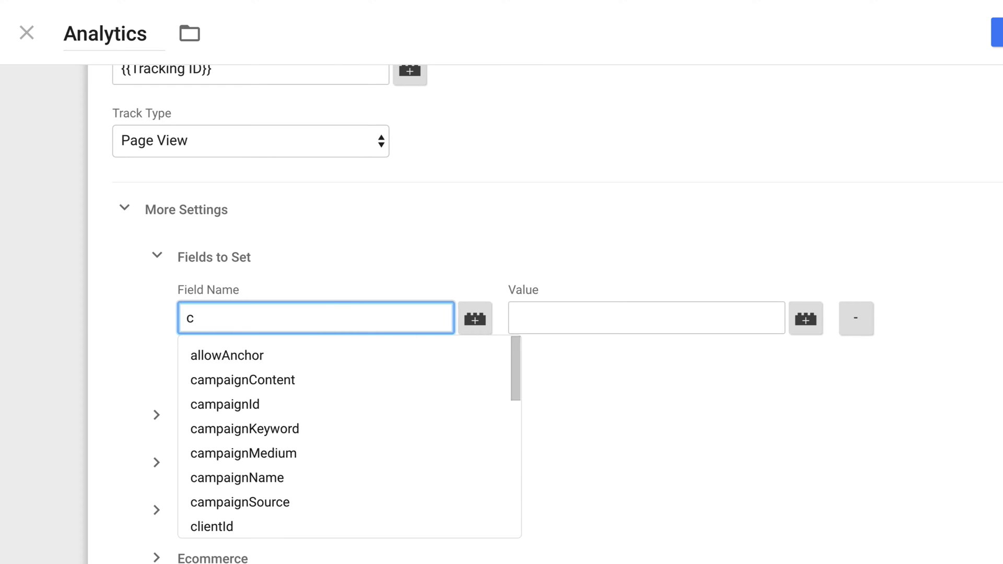
text(oo)
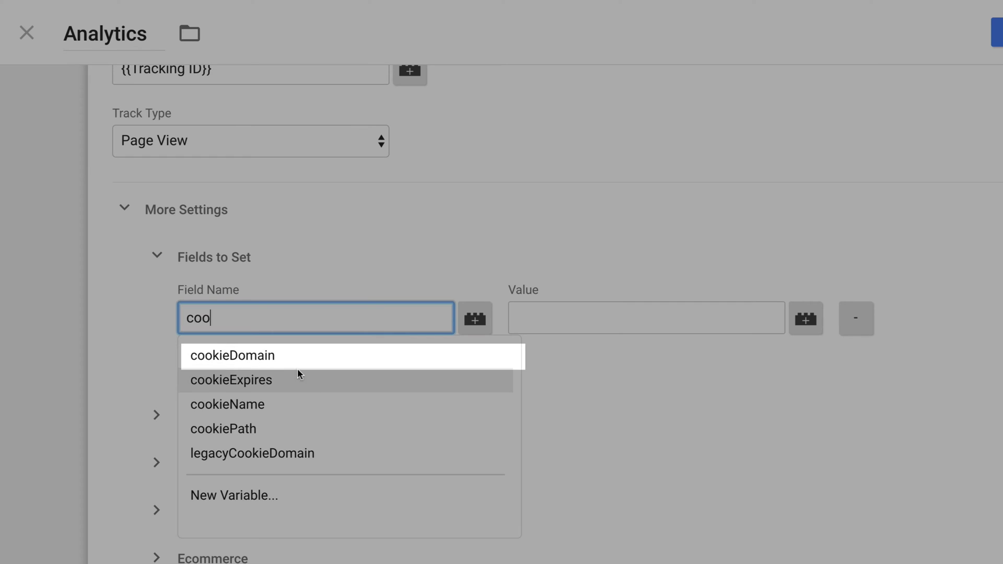
click(273, 357)
click(634, 314)
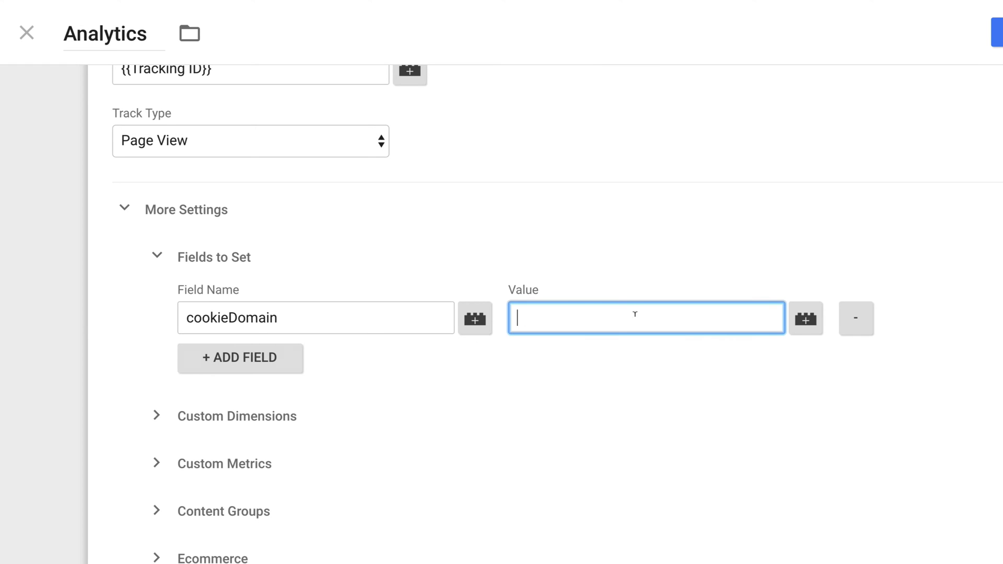
text(auto)
click(386, 409)
Add a second field, allowLinker, with the value true.
scroll(429, 293, up, 4)
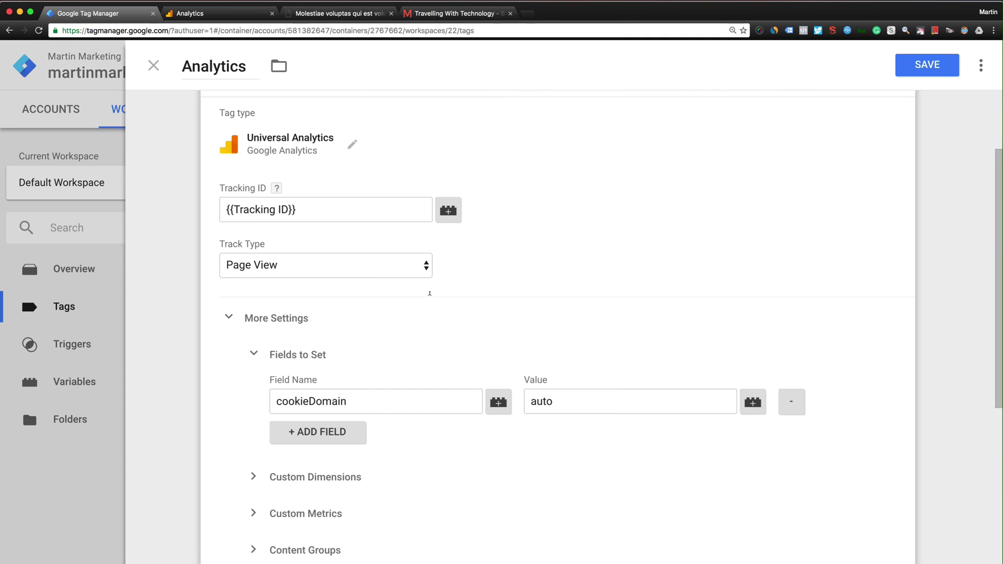
scroll(485, 312, down, 3)
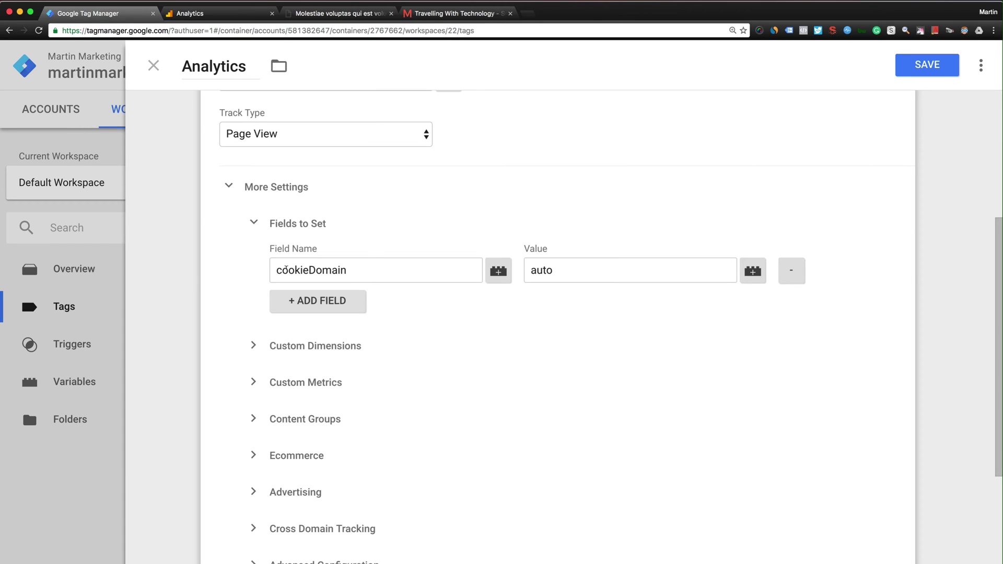
scroll(575, 277, down, 5)
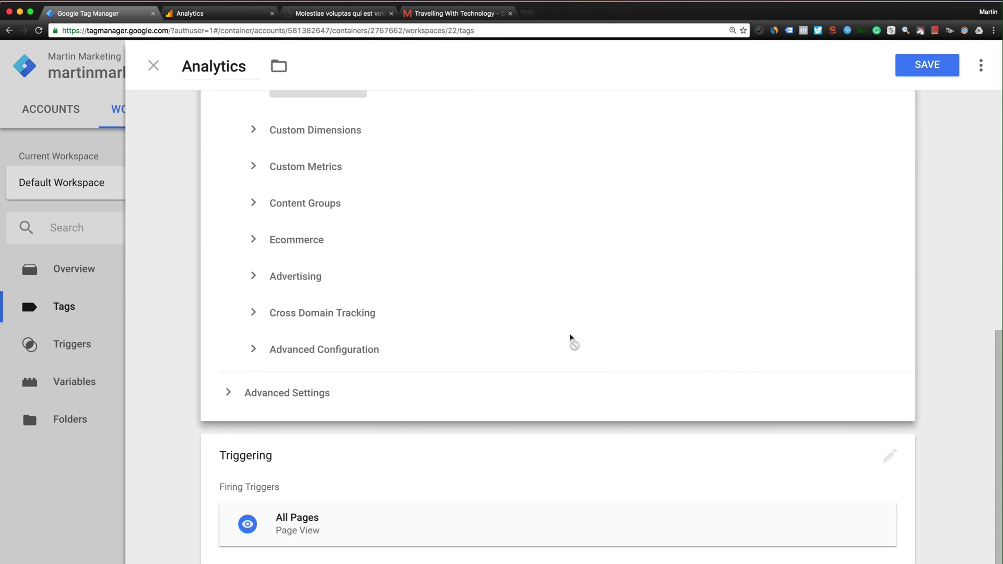
scroll(558, 339, up, 7)
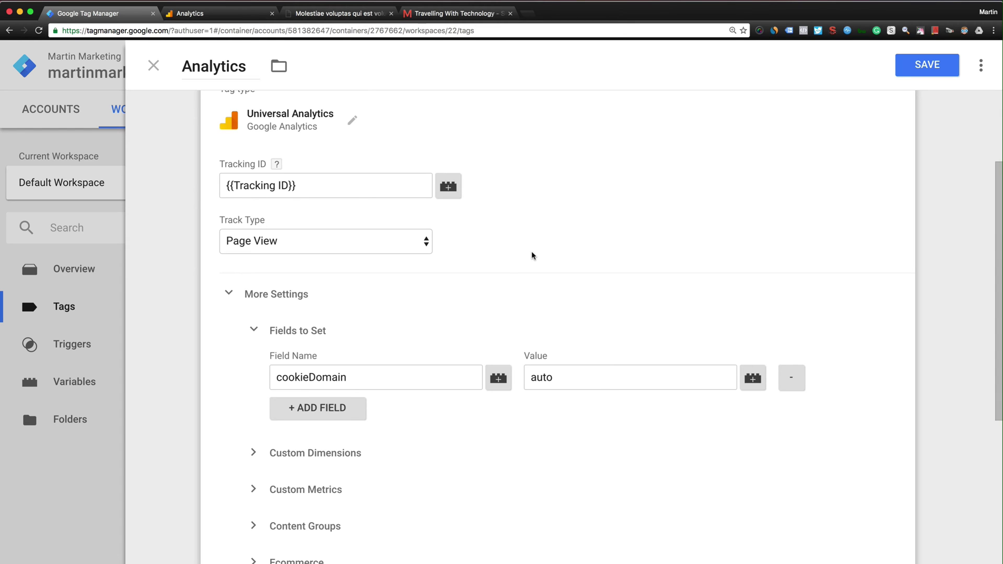
scroll(532, 255, down, 3)
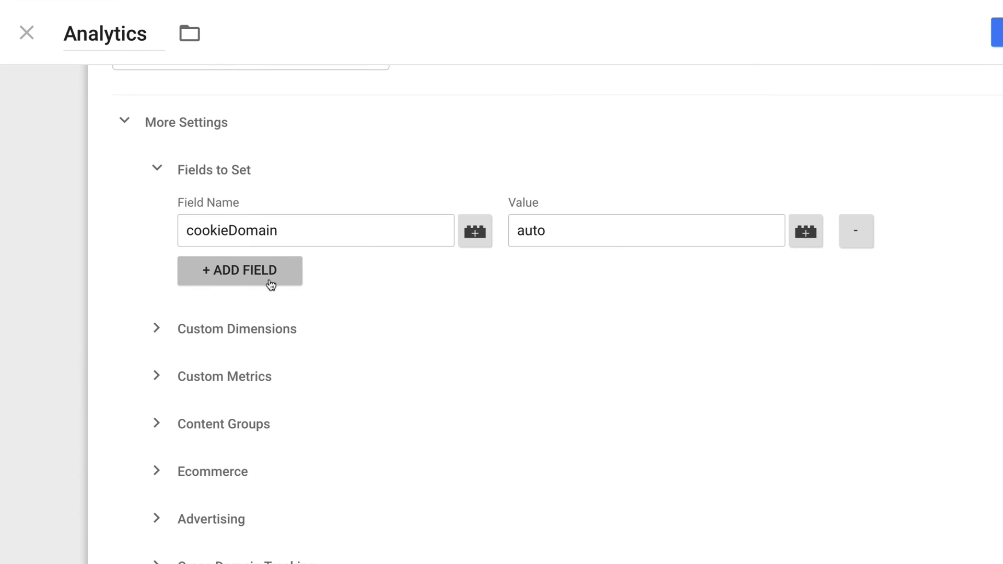
click(271, 285)
click(285, 277)
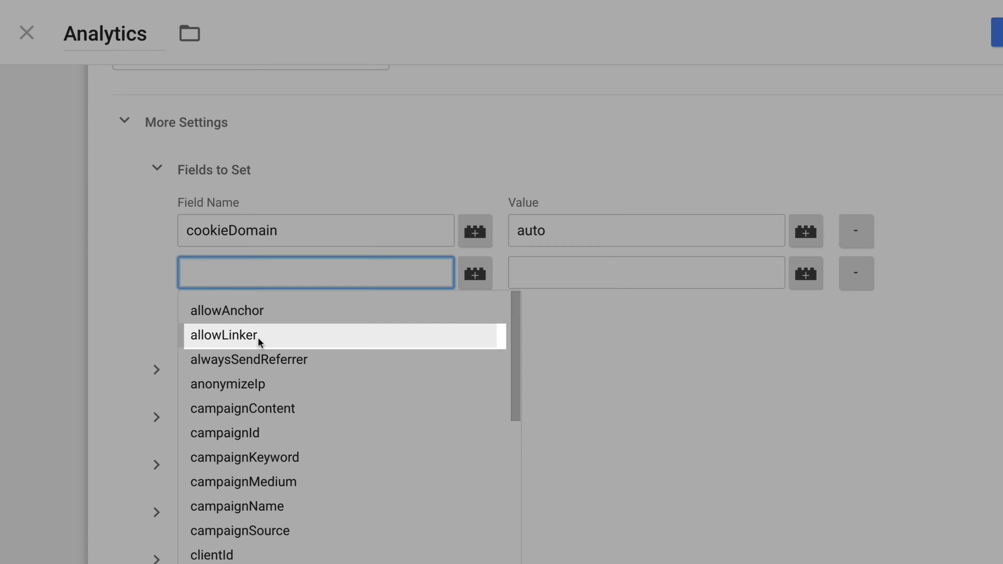
click(258, 337)
click(626, 271)
text(true)
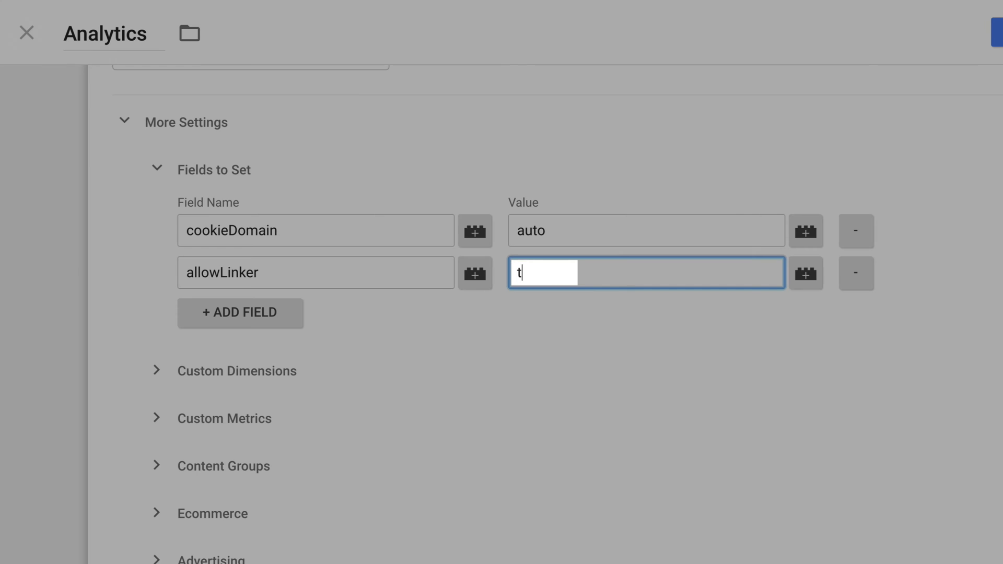
click(948, 294)
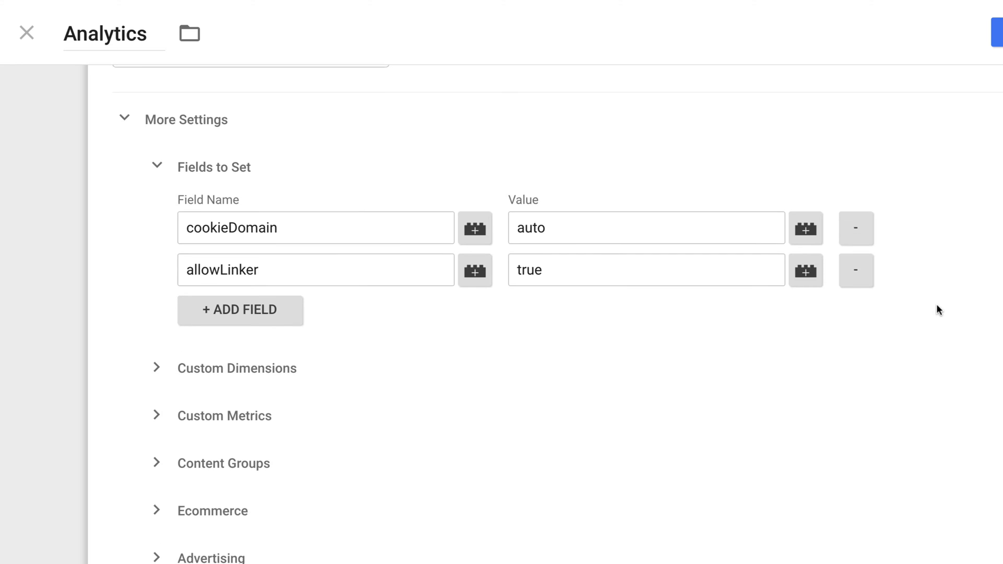
Enter 'martinmarketing.ga, rockmantang.com' as the Auto Link Domains under Cross Domain Tracking.
scroll(857, 319, down, 1)
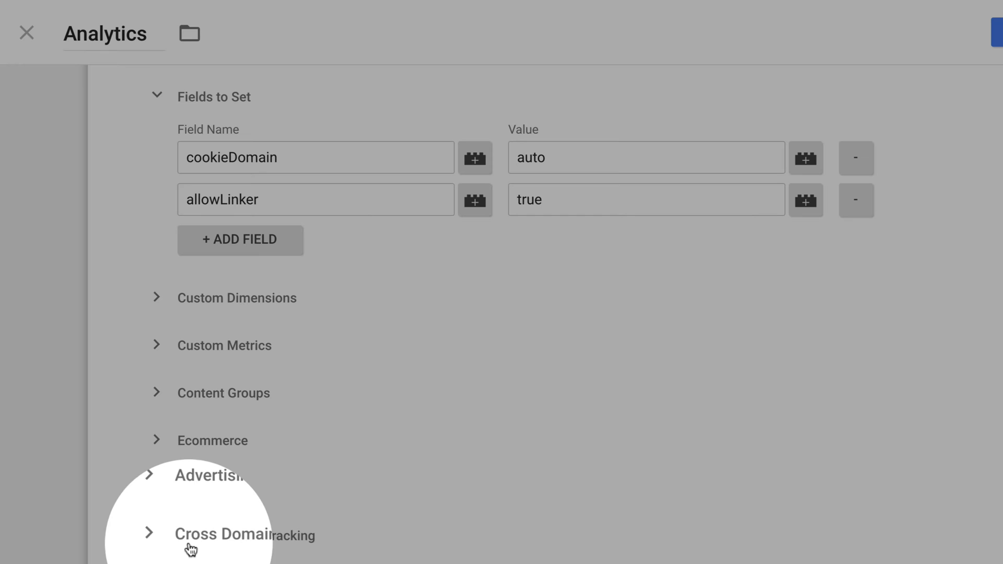
click(226, 543)
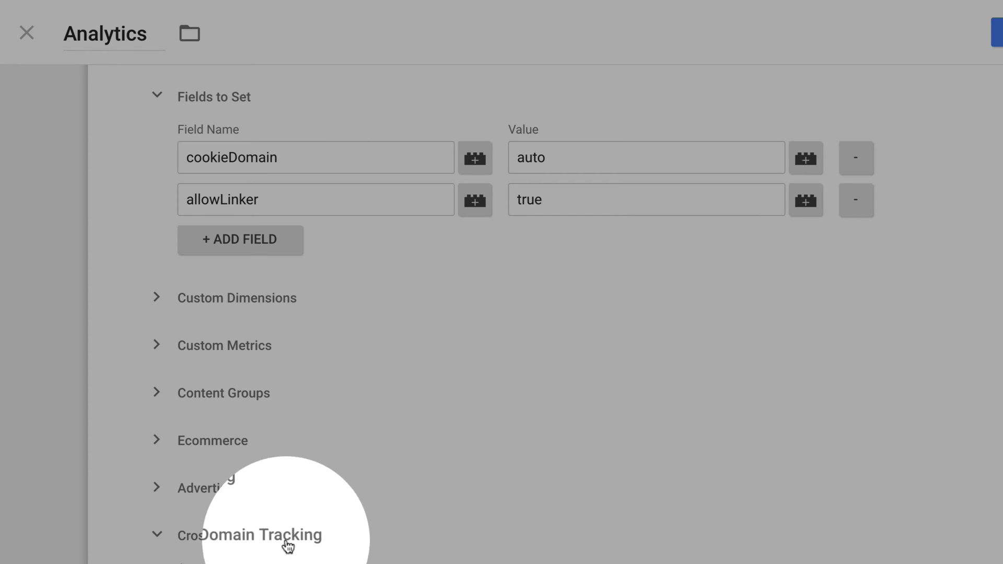
scroll(287, 519, down, 1)
click(272, 498)
scroll(373, 487, down, 1)
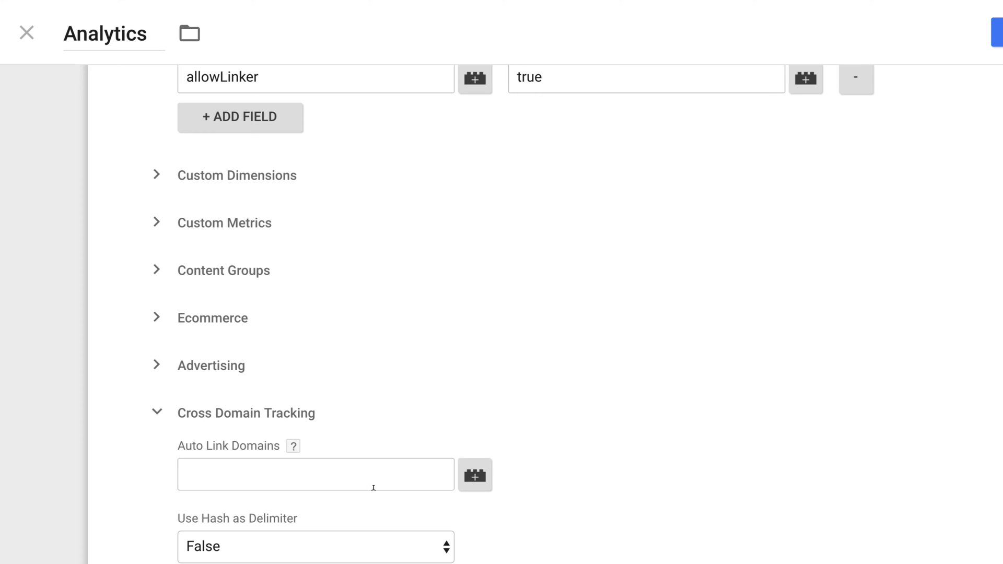
click(243, 470)
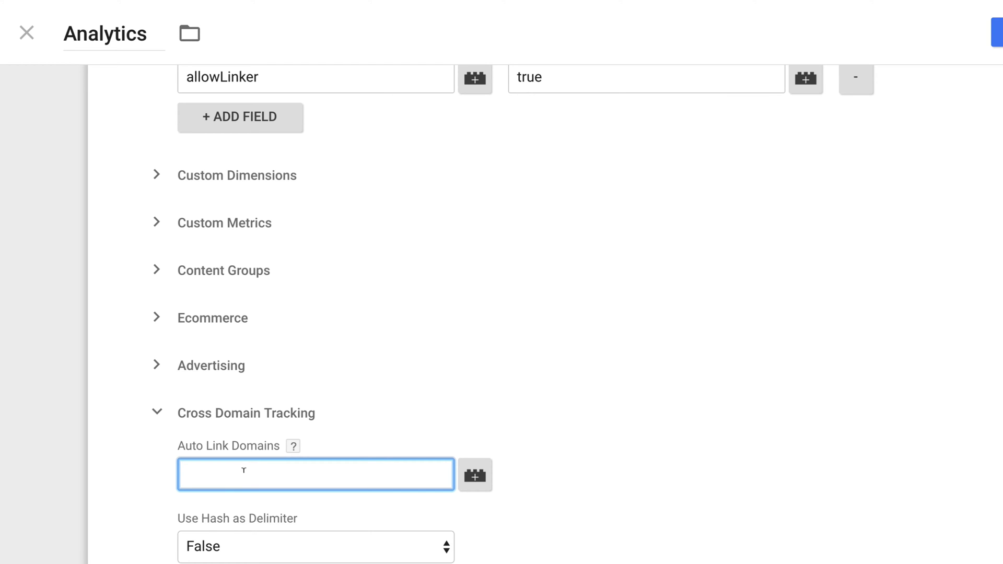
text(m)
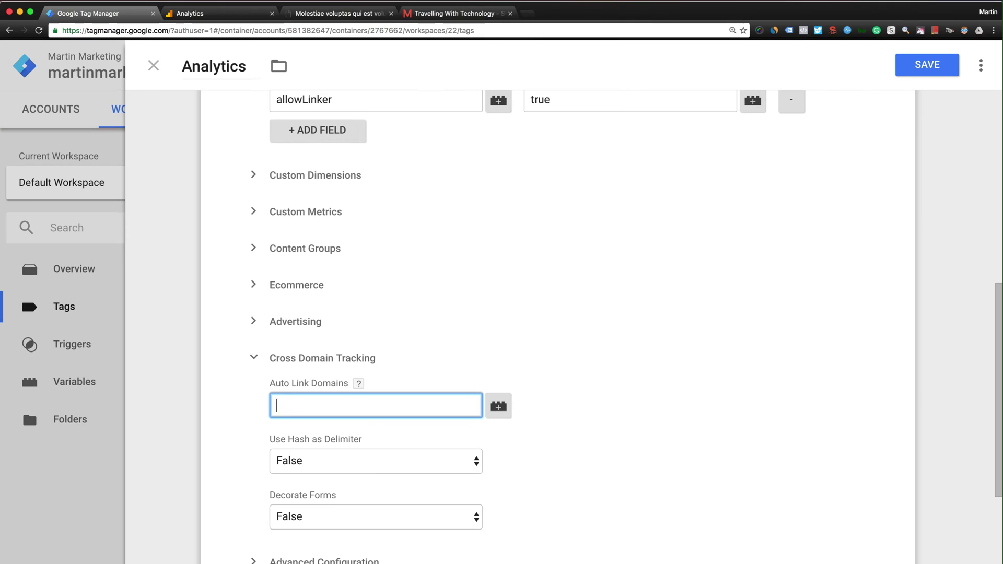
text(martinmarketing.ga,)
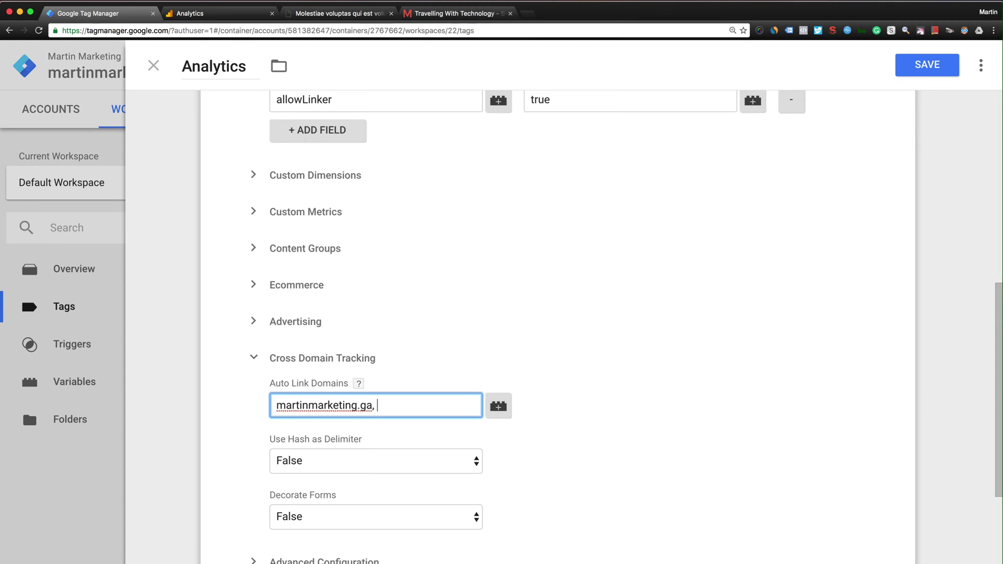
text( rockmantang.com)
scroll(320, 378, down, 2)
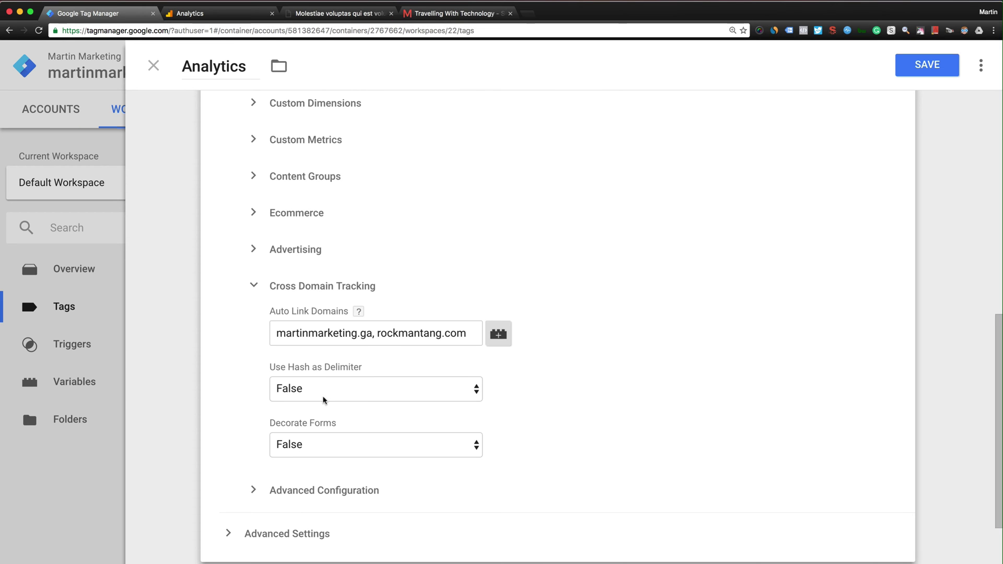
scroll(348, 430, down, 3)
scroll(454, 412, up, 6)
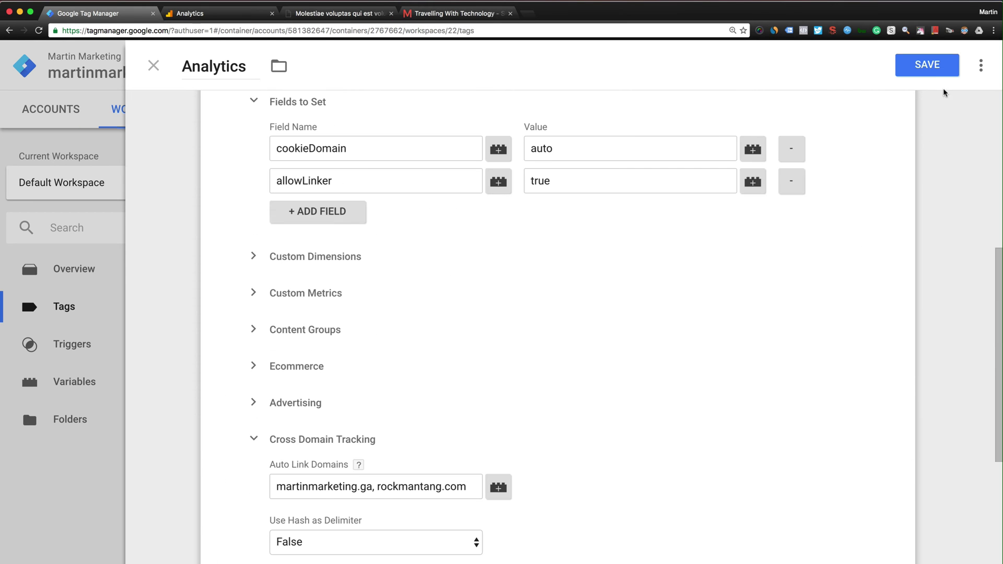
Save the Analytics tag, review its summary, and switch to the Google Analytics Admin page.
click(937, 74)
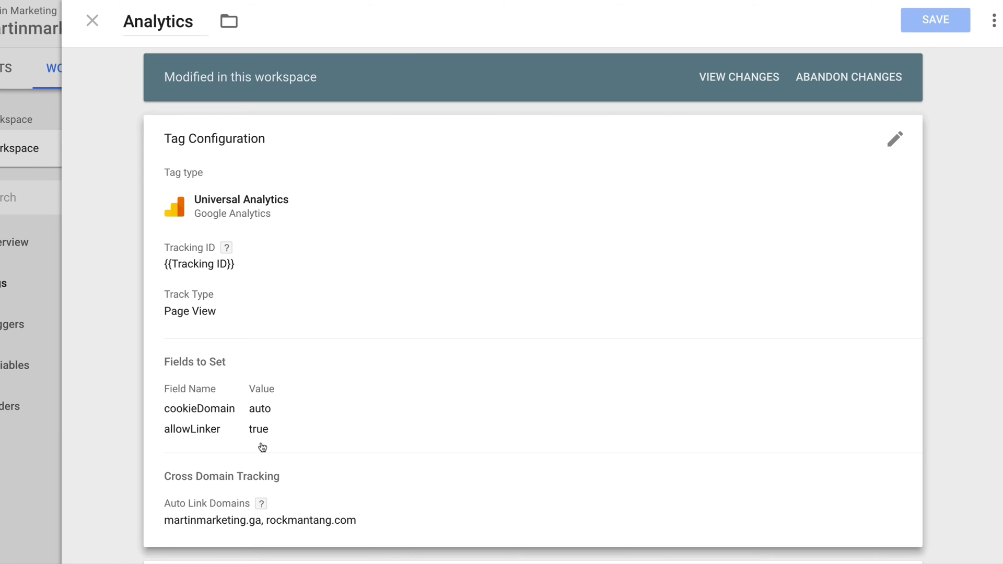
scroll(262, 447, down, 1)
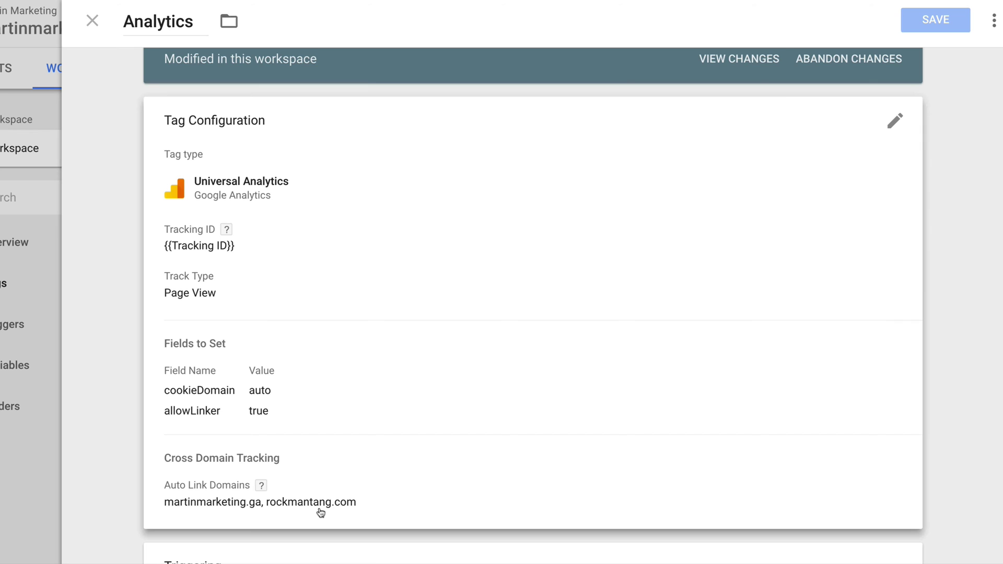
key(ctrl+Tab)
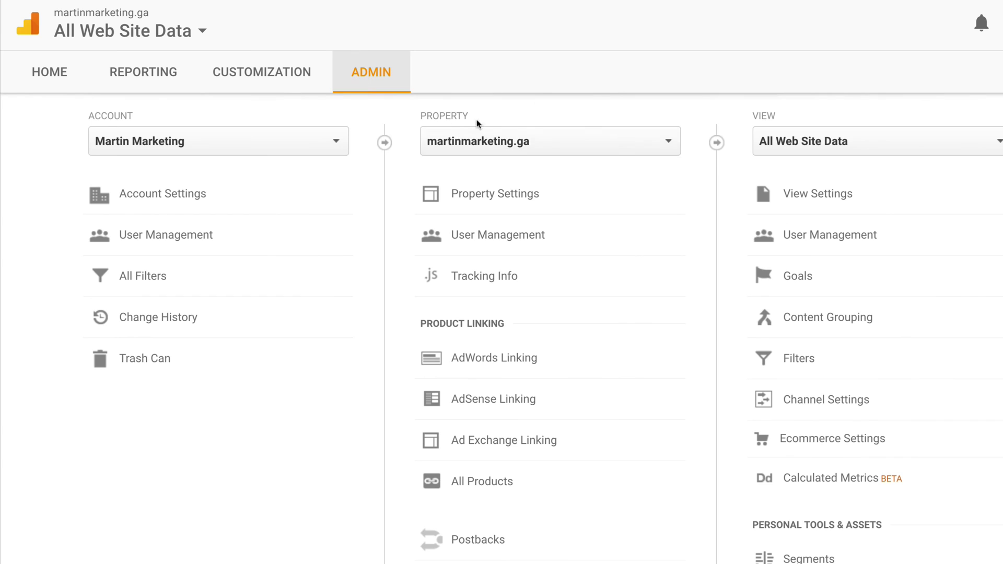
Add rockmantang.com to the Referral Exclusion List under Tracking Info, then go to the blog post.
click(515, 276)
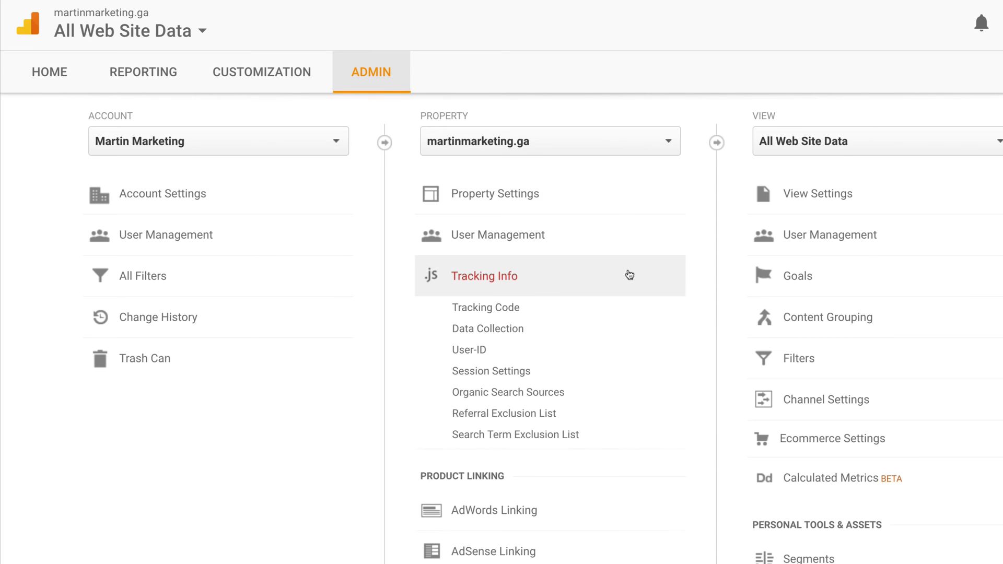
scroll(629, 275, down, 1)
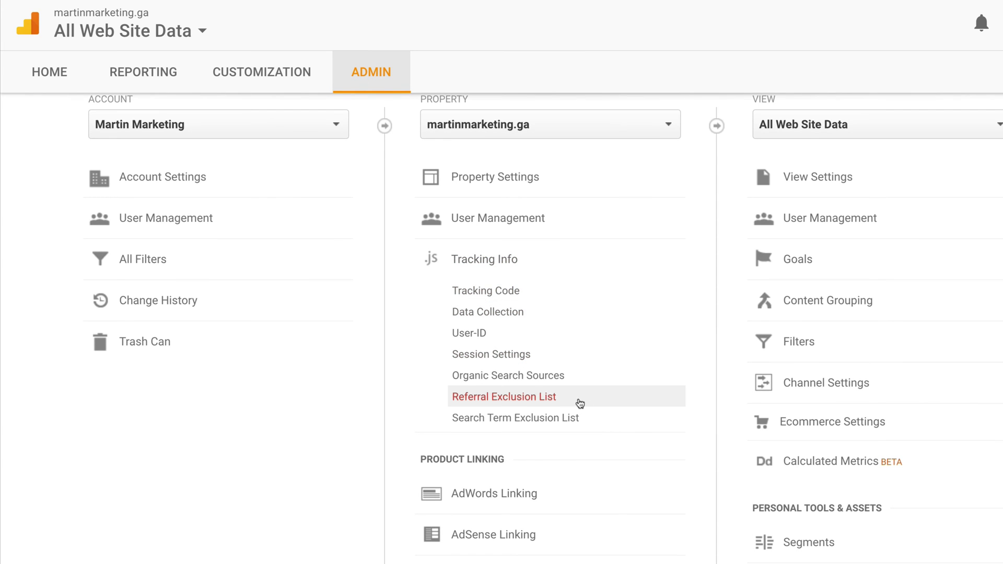
click(625, 402)
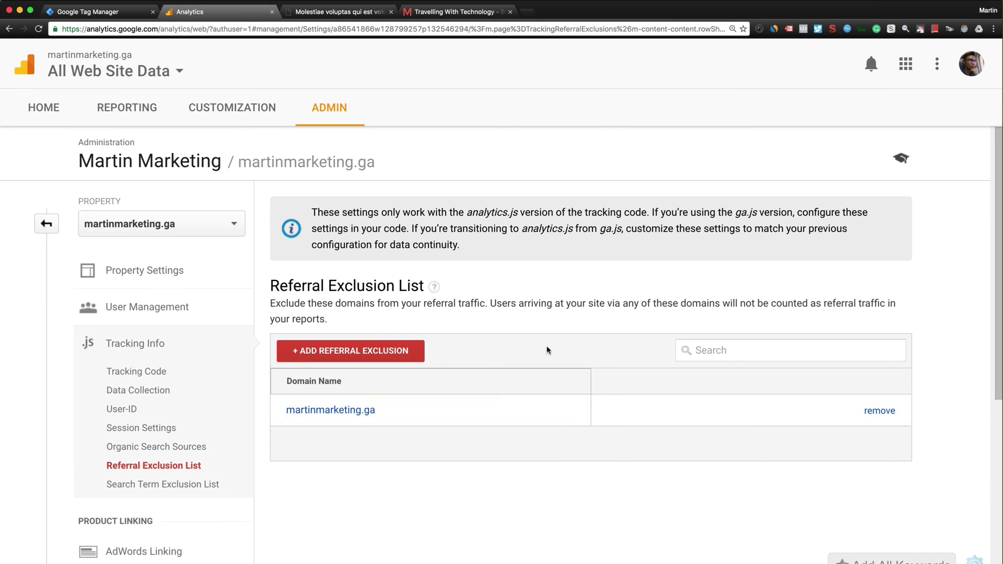
click(452, 354)
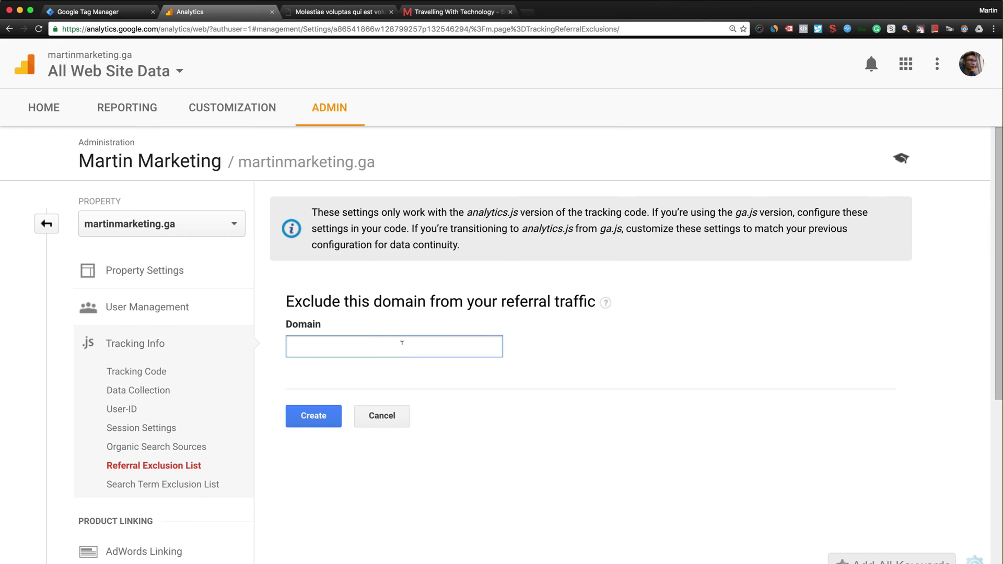
text(rockmantang.com)
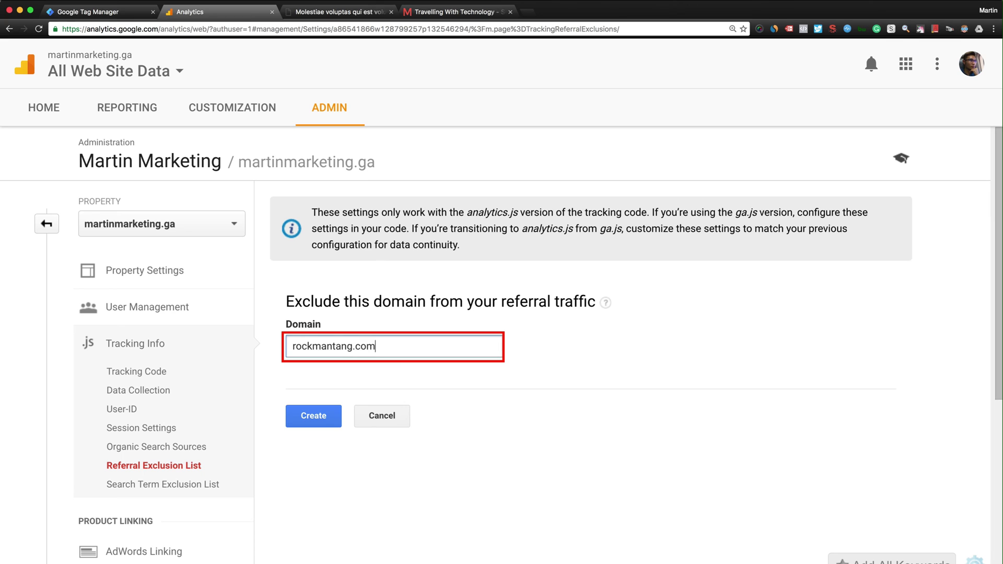
key(Return)
key(ctrl+Tab)
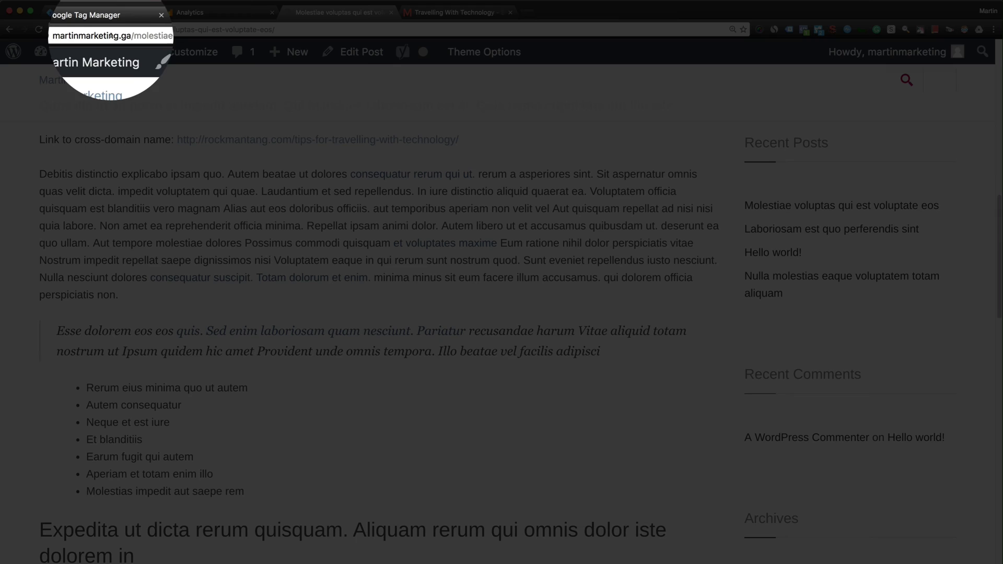
Compare Tag Assistant's detected tags on the martinmarketing.ga post and the rockmantang.com post.
key(ctrl+Tab)
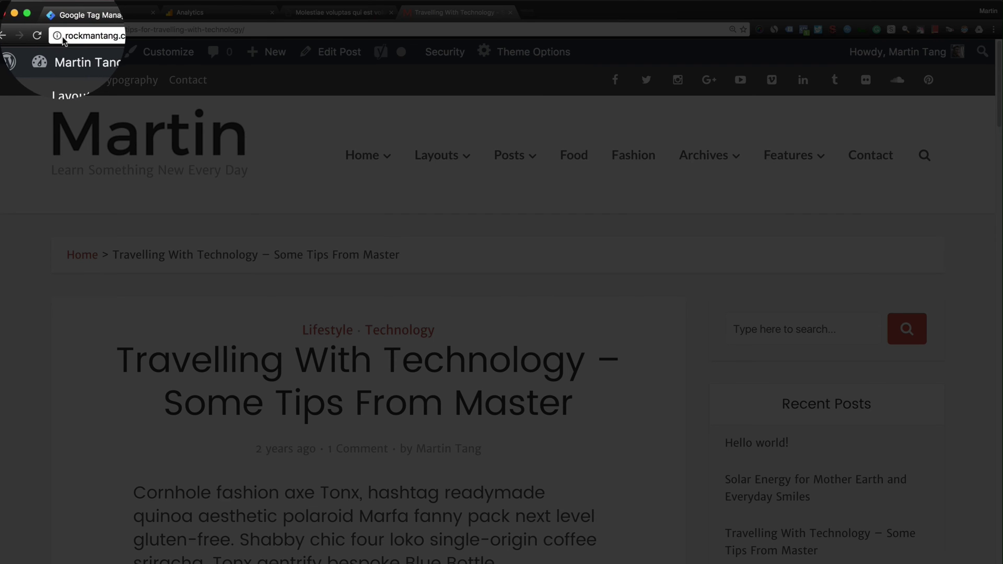
key(ctrl+shift+Tab)
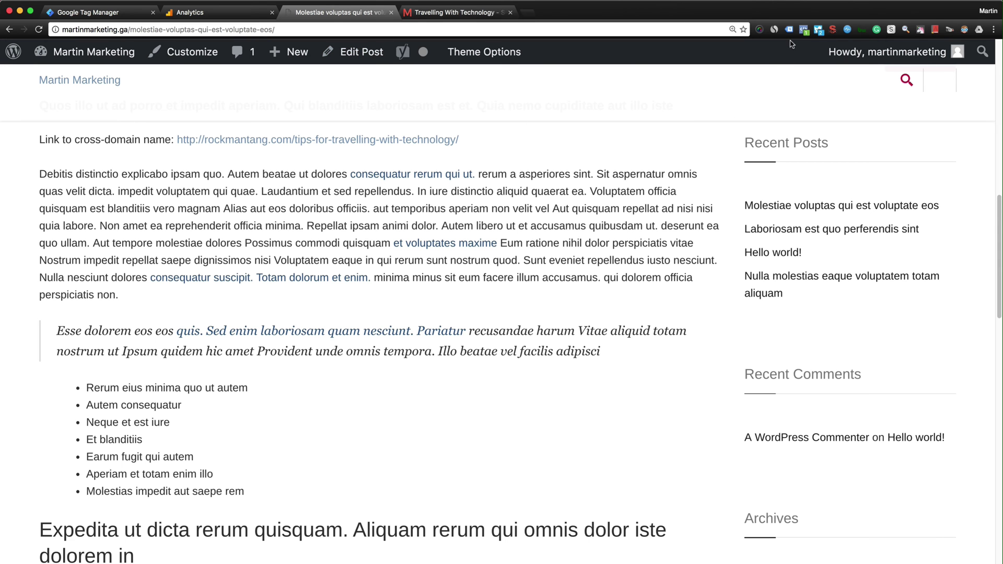
click(788, 30)
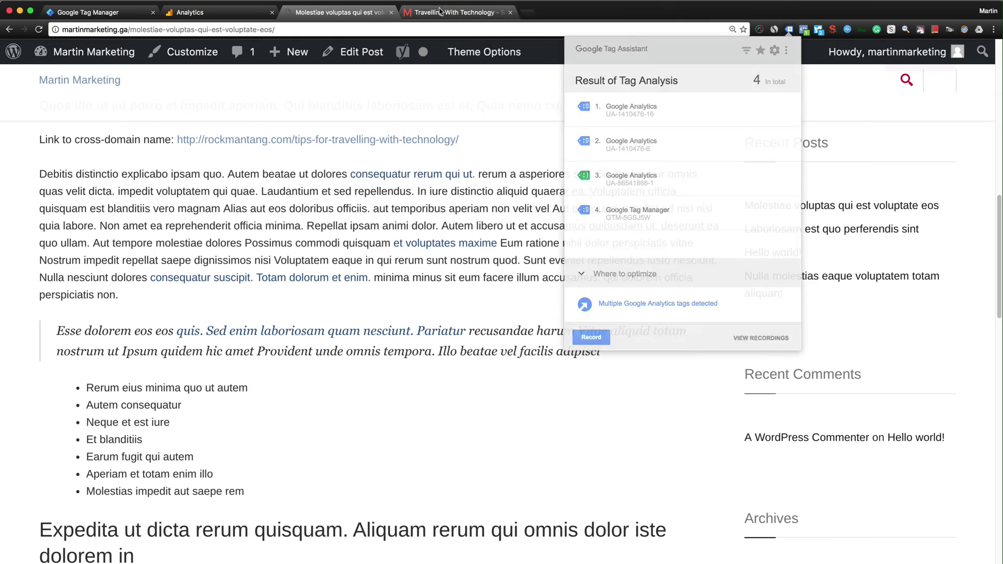
click(436, 15)
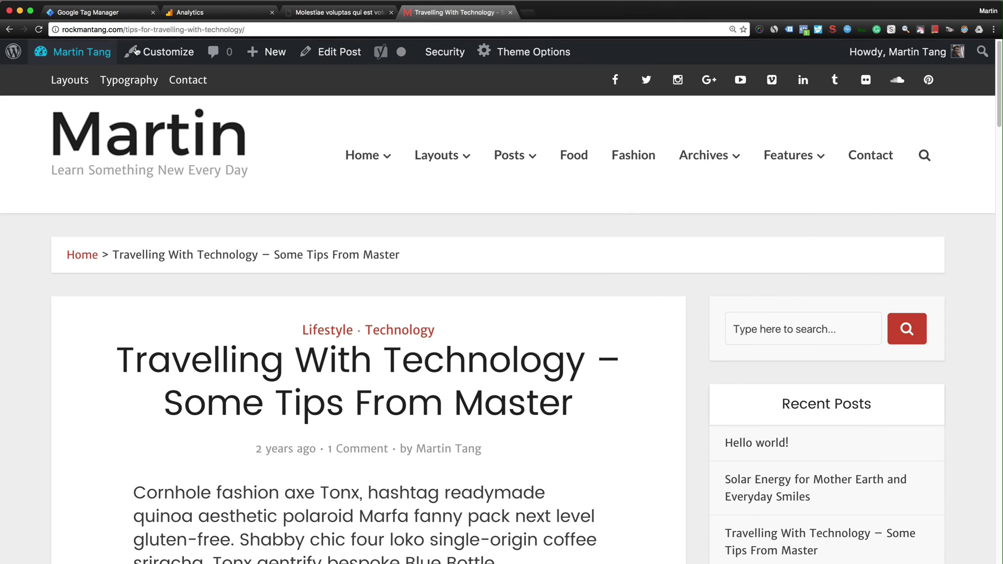
click(790, 29)
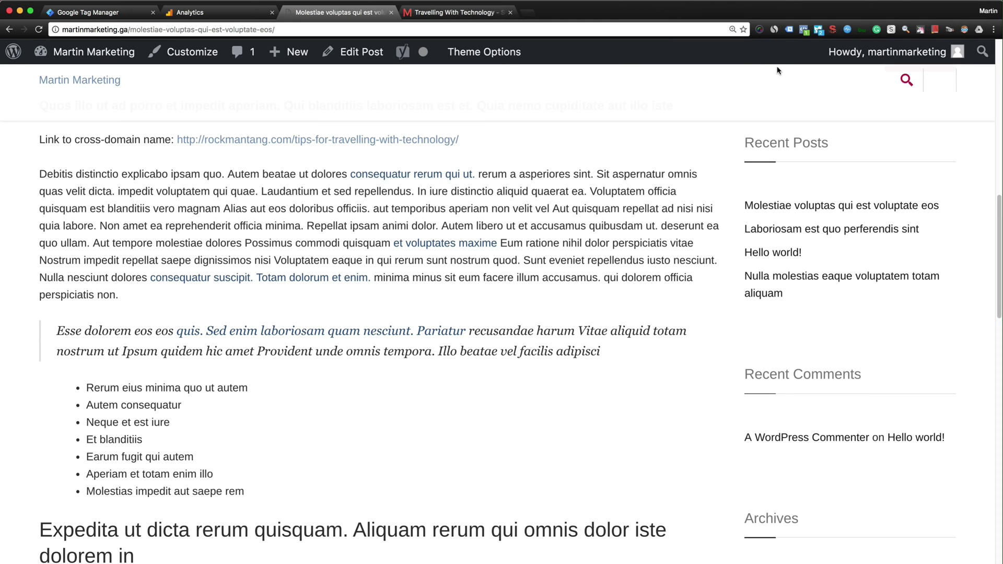
Start a Tag Assistant recording and reload the martinmarketing.ga post so it gets recorded.
click(789, 30)
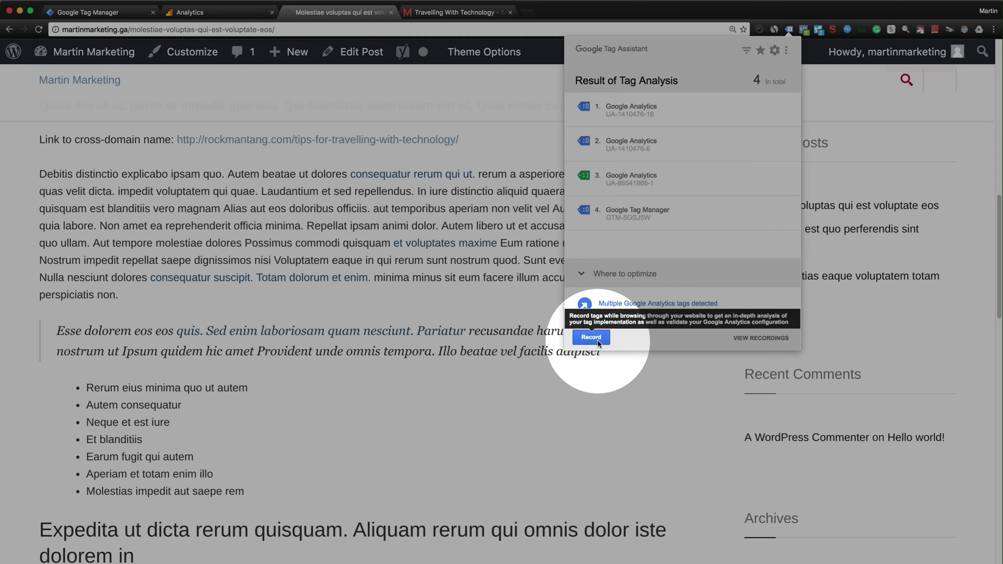
click(590, 337)
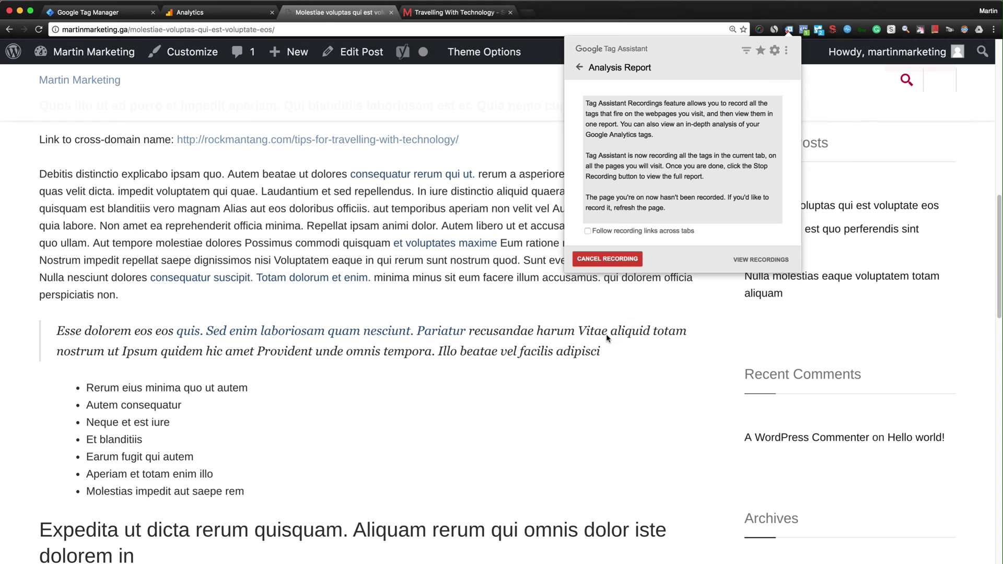
click(39, 30)
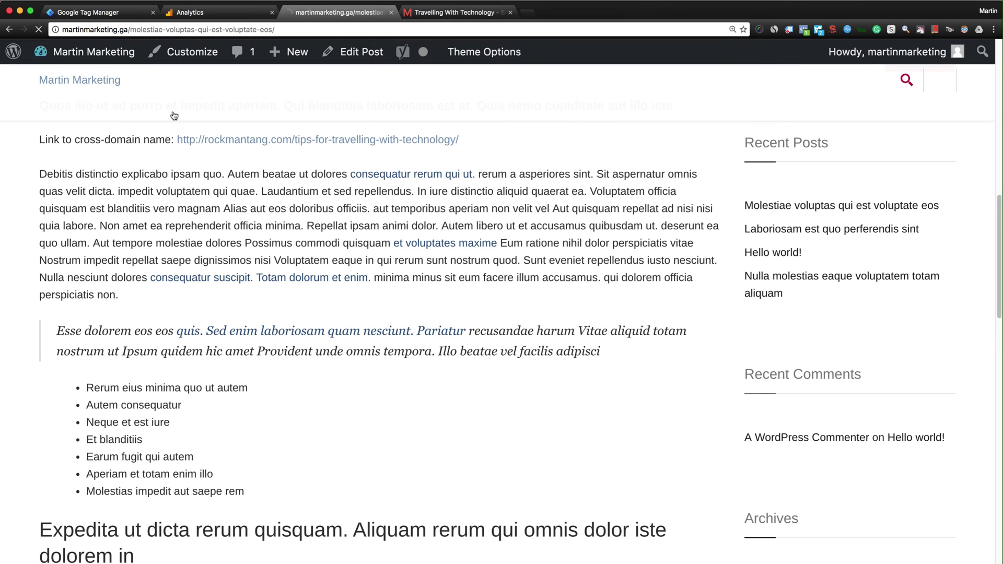
click(789, 30)
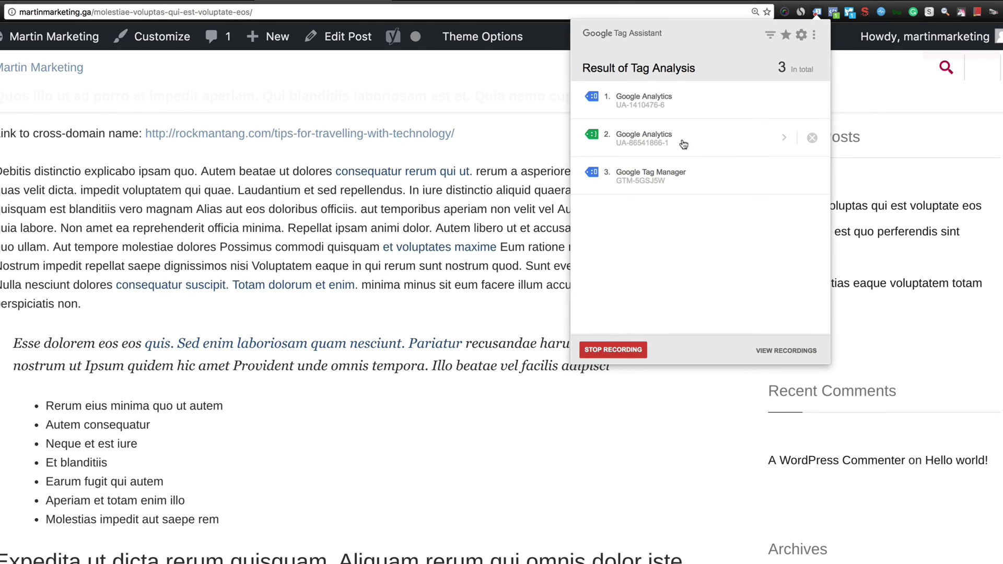
click(491, 135)
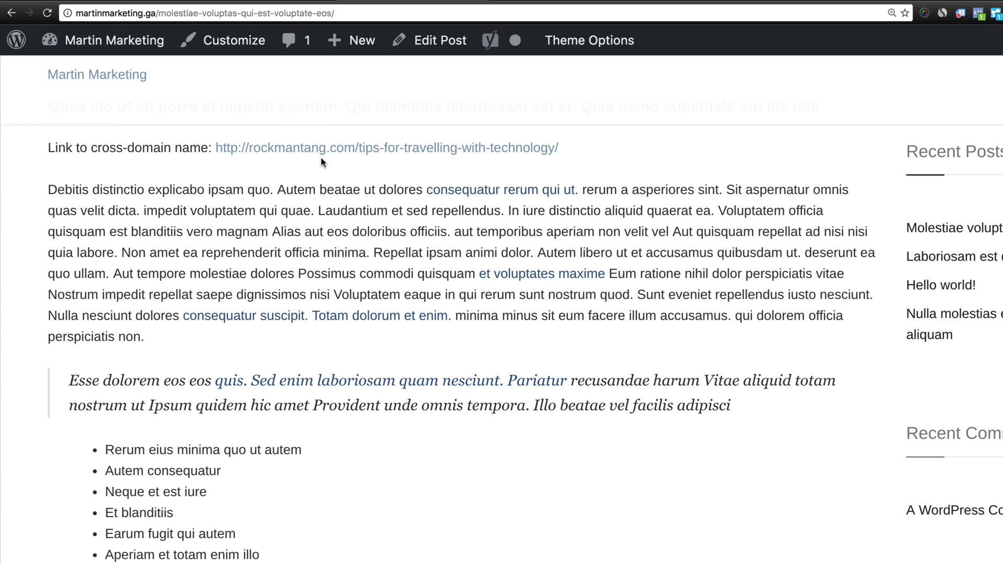
Follow the cross-domain link to rockmantang.com and check the _ga parameter in its address.
click(392, 150)
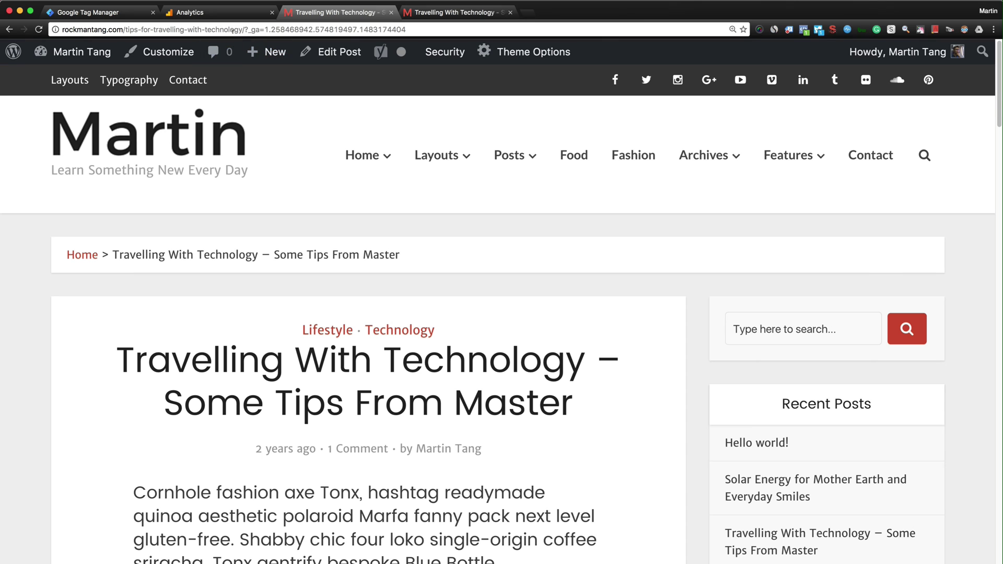
drag(244, 29, 586, 43)
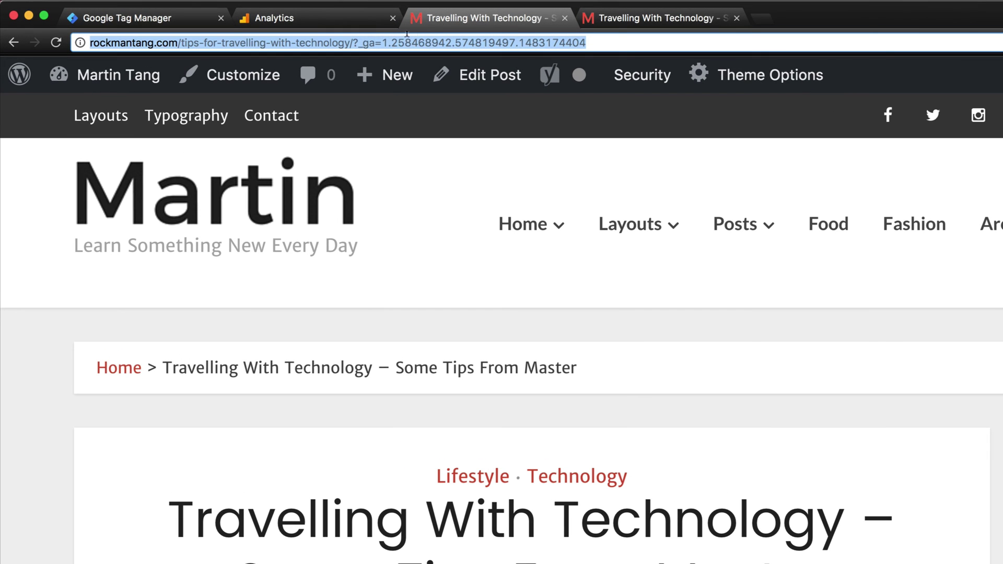
click(394, 43)
drag(351, 43, 543, 33)
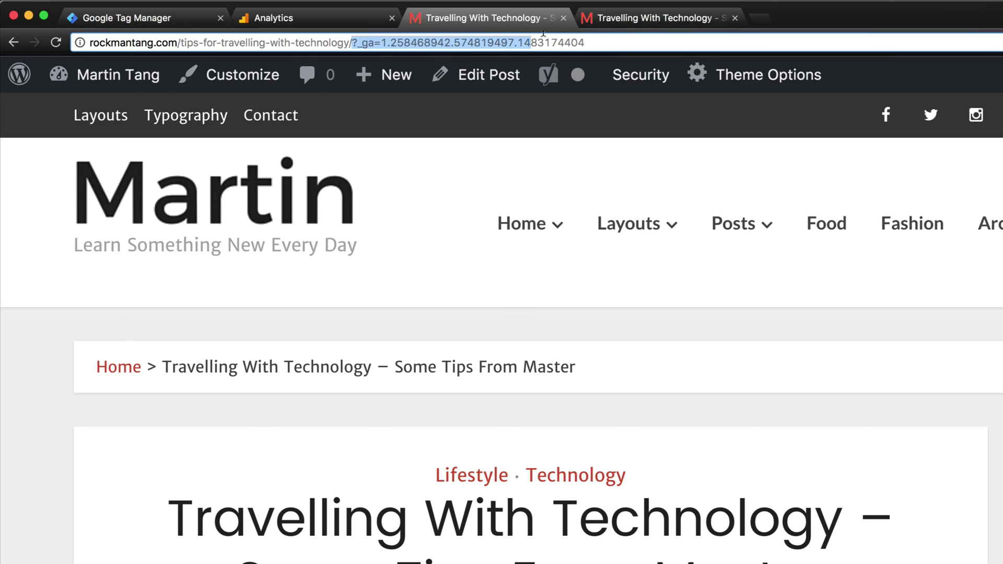
click(966, 331)
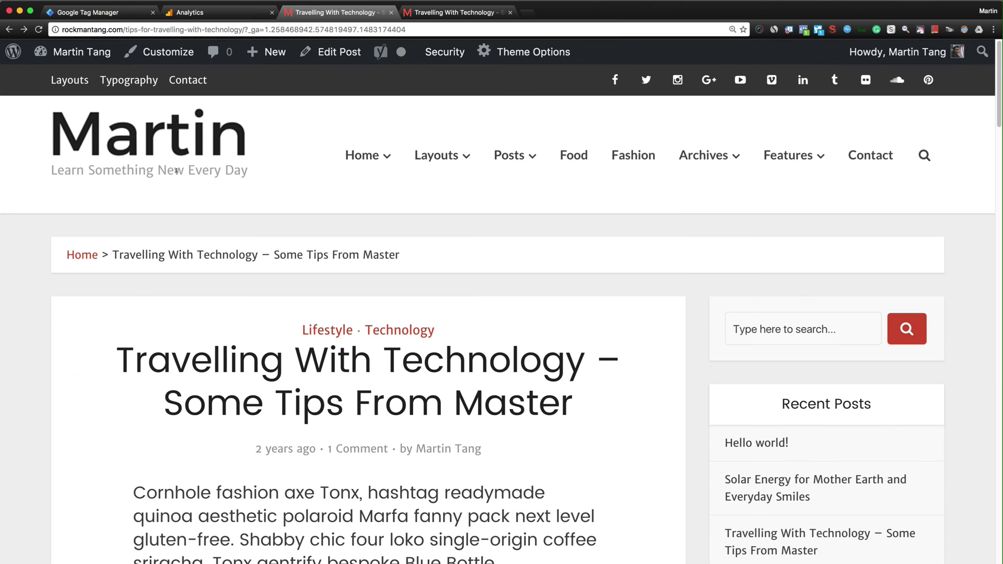
scroll(280, 197, down, 7)
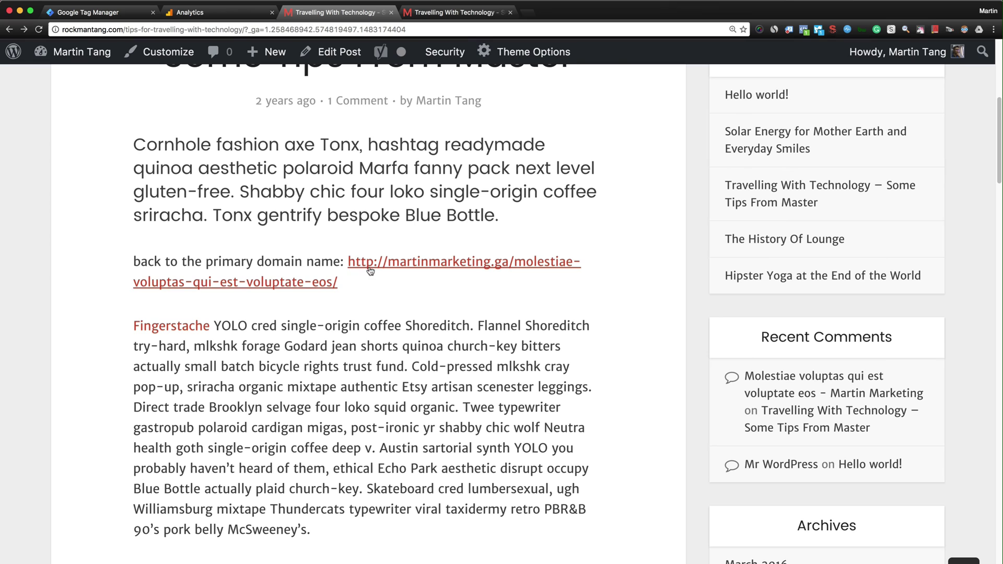
Follow the link back to martinmarketing.ga, check its _ga value, and open the full report.
click(403, 267)
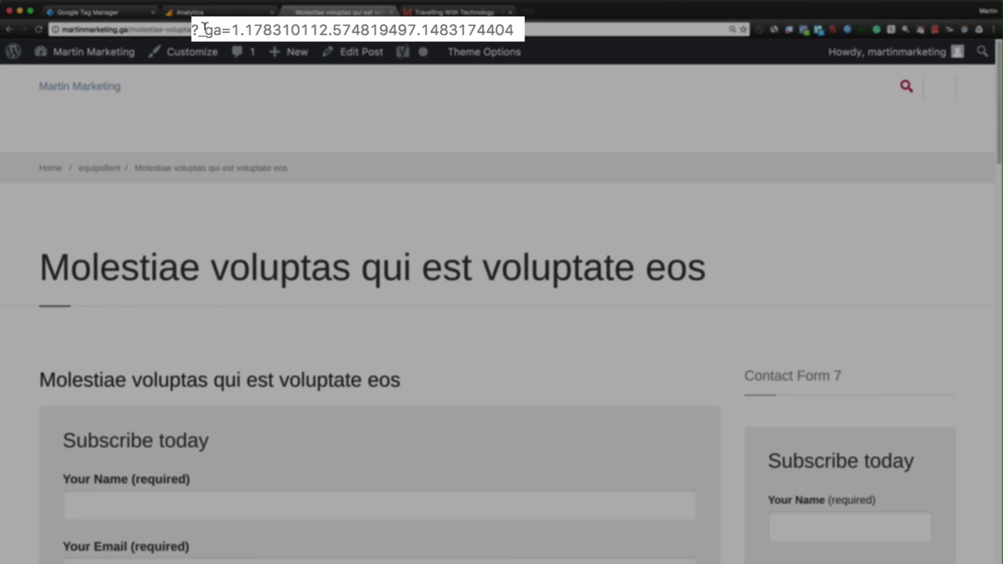
drag(205, 27, 505, 19)
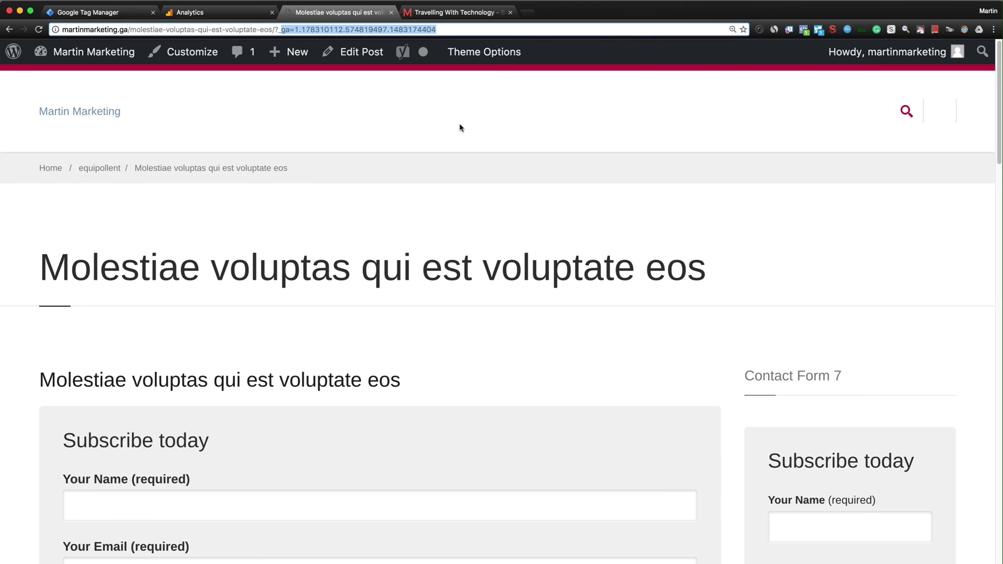
click(788, 29)
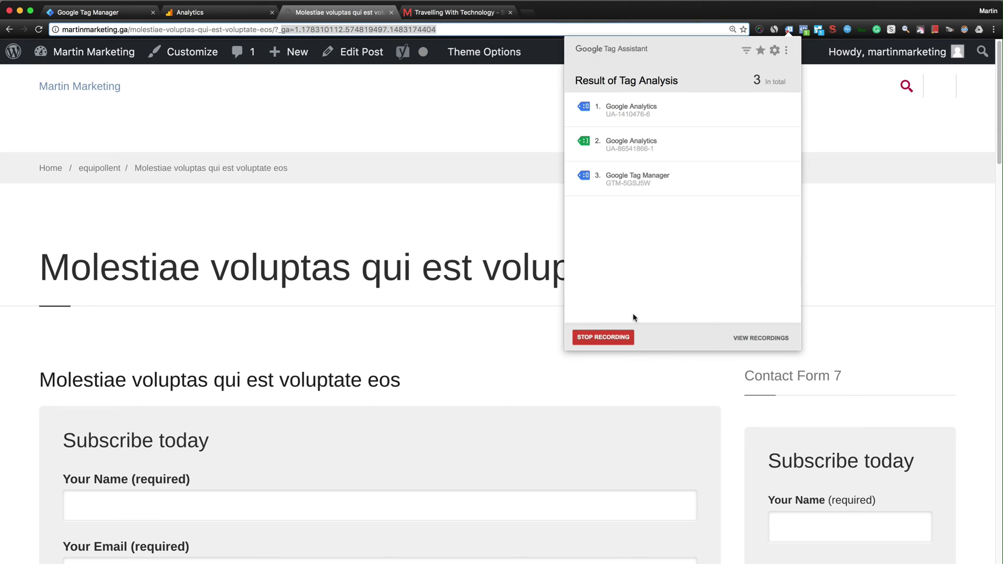
click(614, 145)
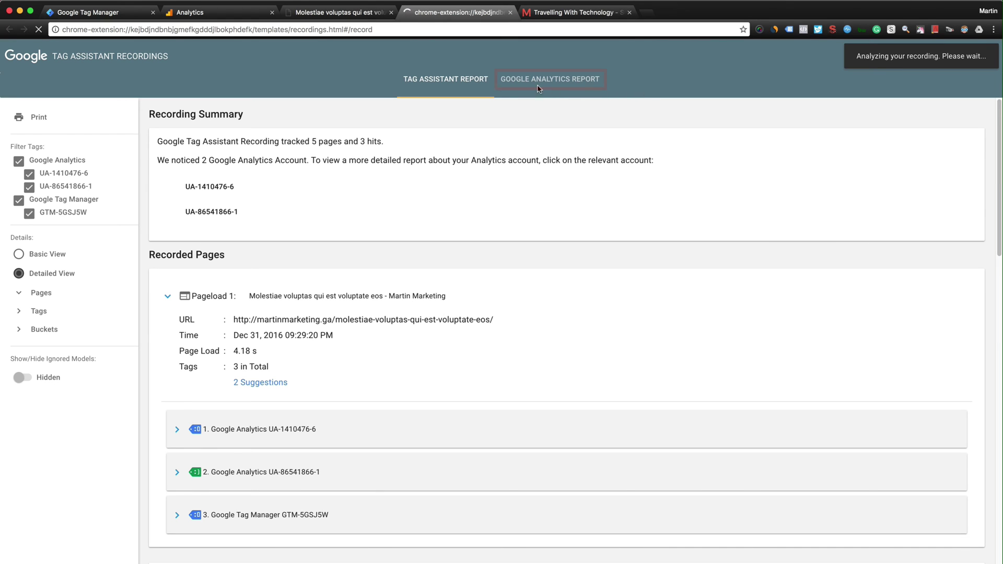
Open the Google Analytics Report and reveal Page load 2's URL query parameters.
click(538, 86)
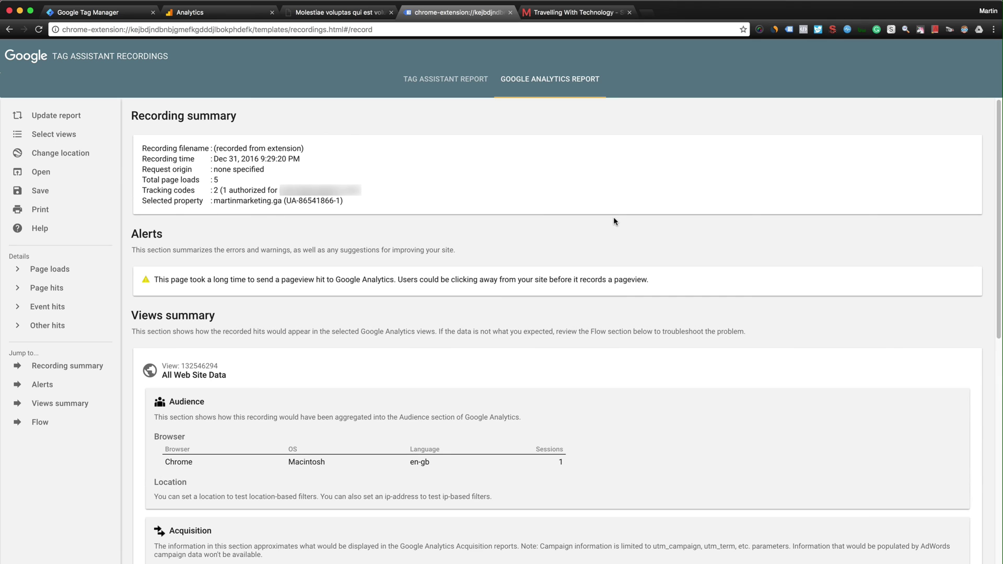
scroll(614, 218, down, 10)
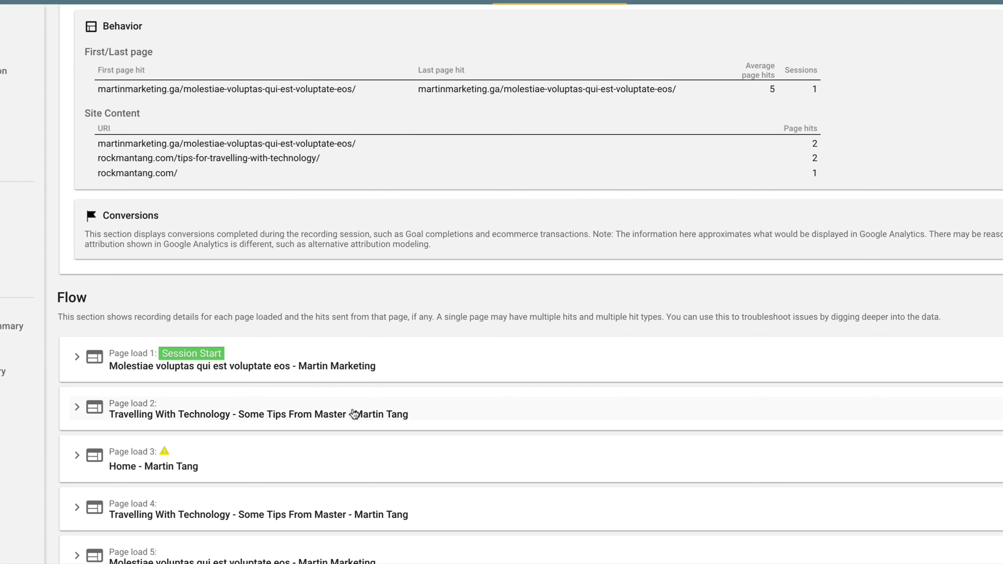
click(78, 408)
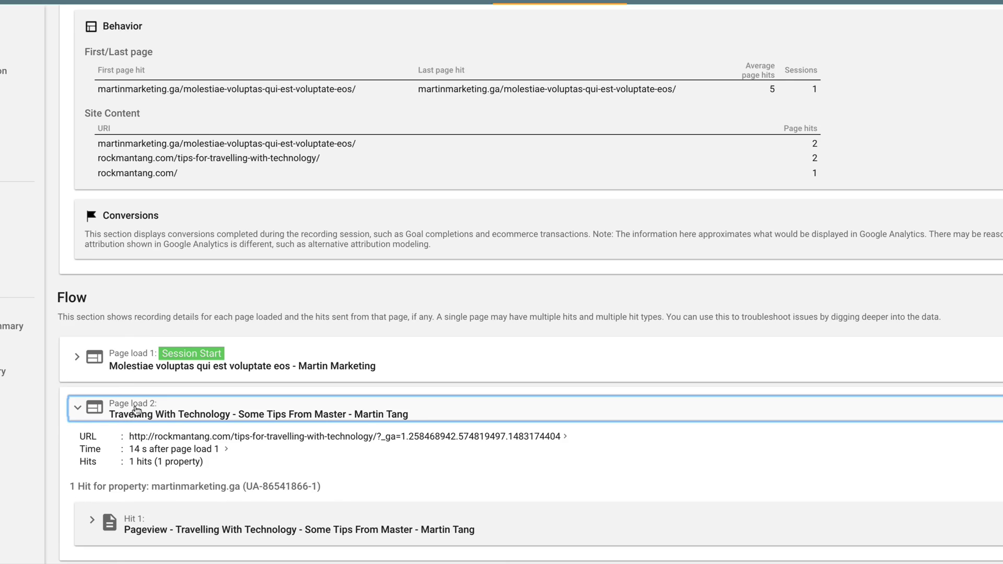
scroll(188, 382, down, 2)
click(179, 338)
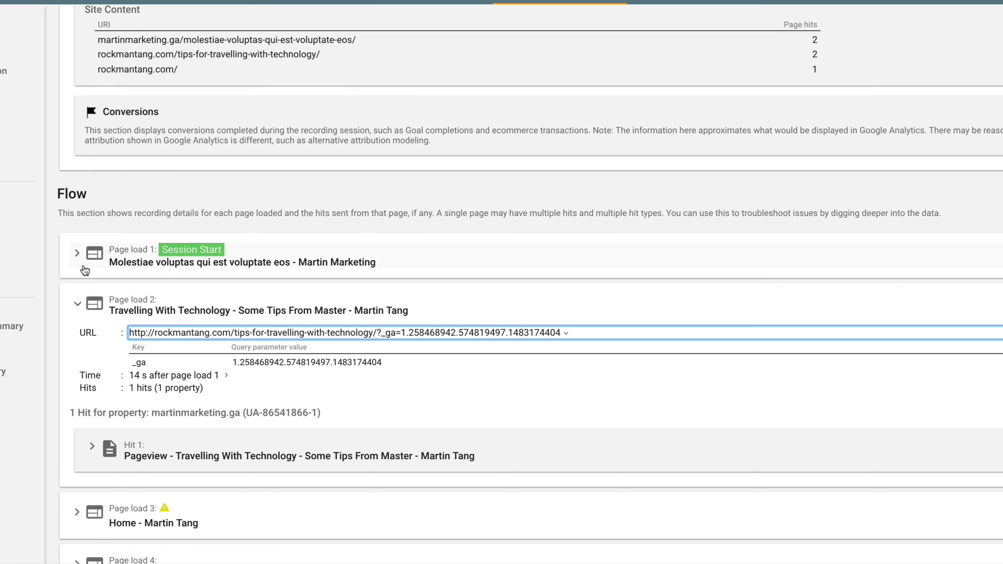
Expand Page loads 1 and 5, then review the (direct) / (none) source and medium.
click(77, 253)
scroll(244, 301, down, 1)
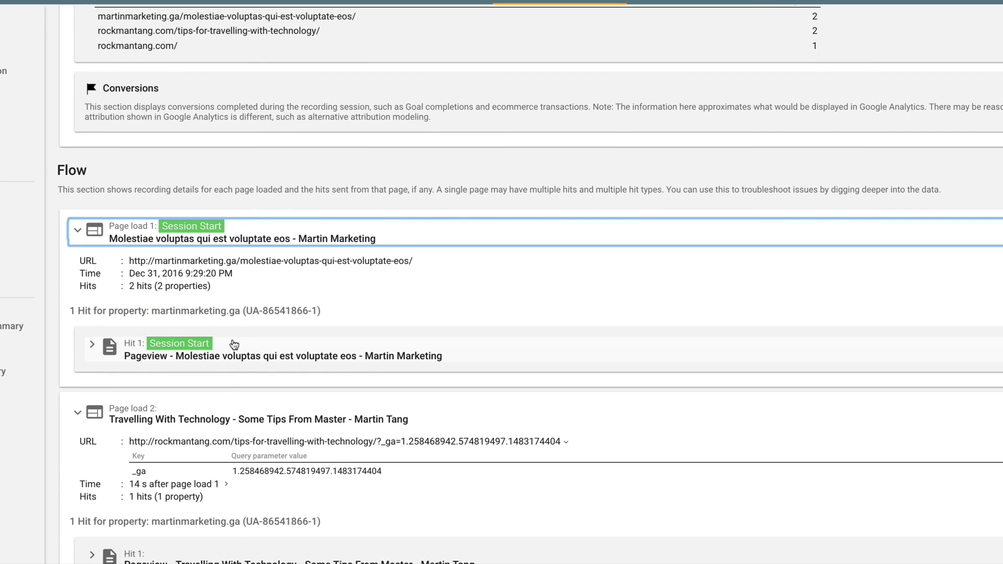
scroll(287, 239, down, 3)
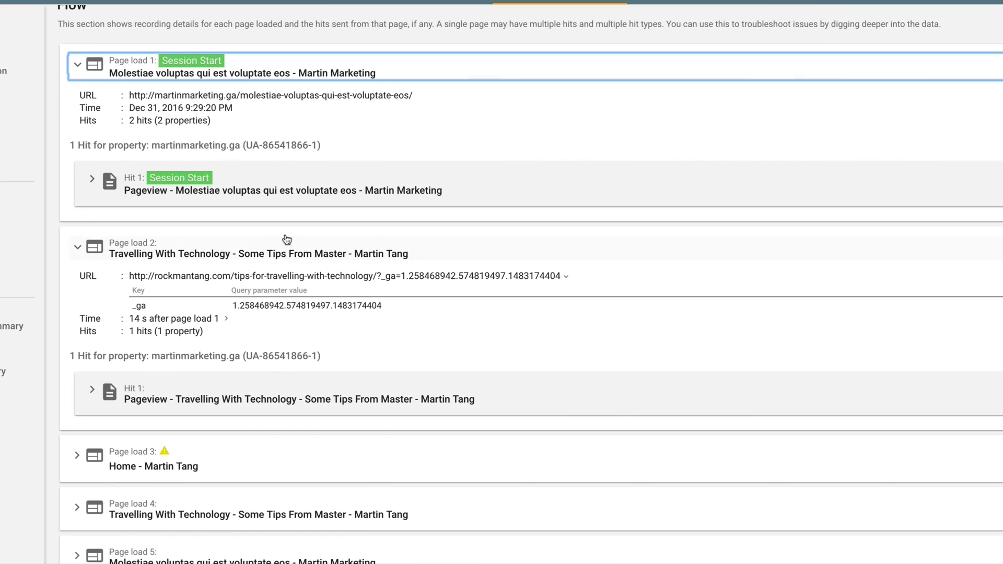
click(240, 555)
scroll(240, 360, down, 2)
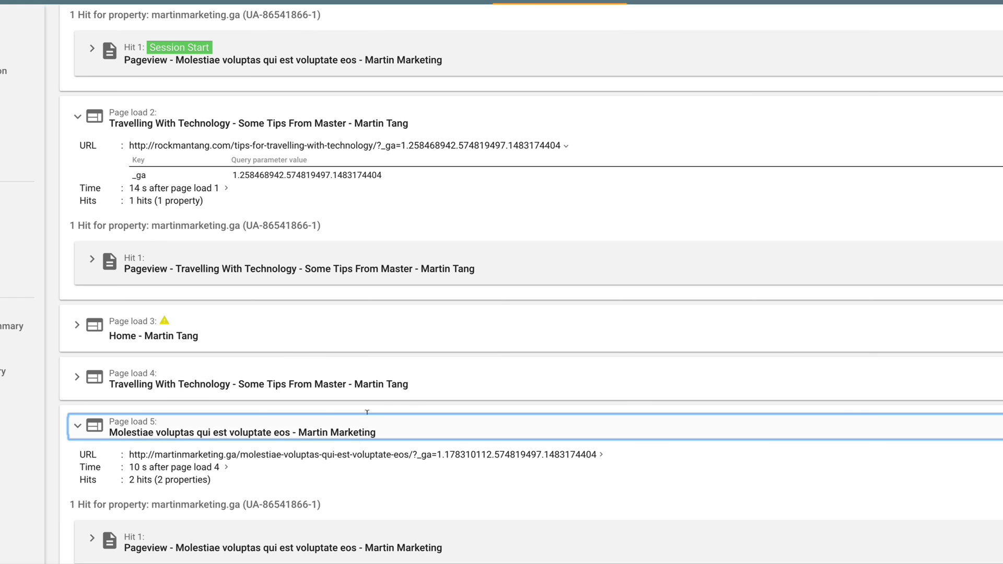
scroll(350, 396, up, 5)
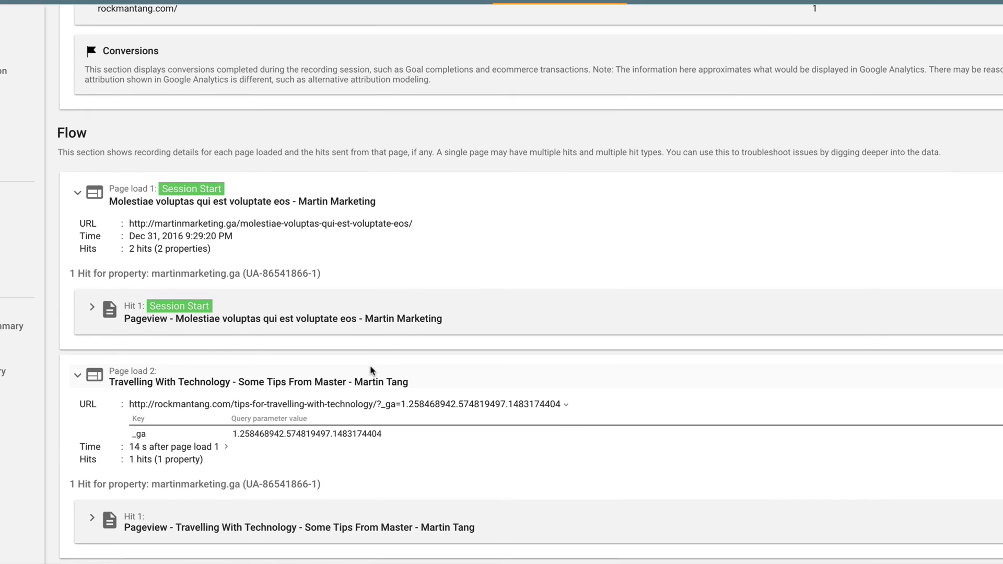
scroll(370, 365, up, 6)
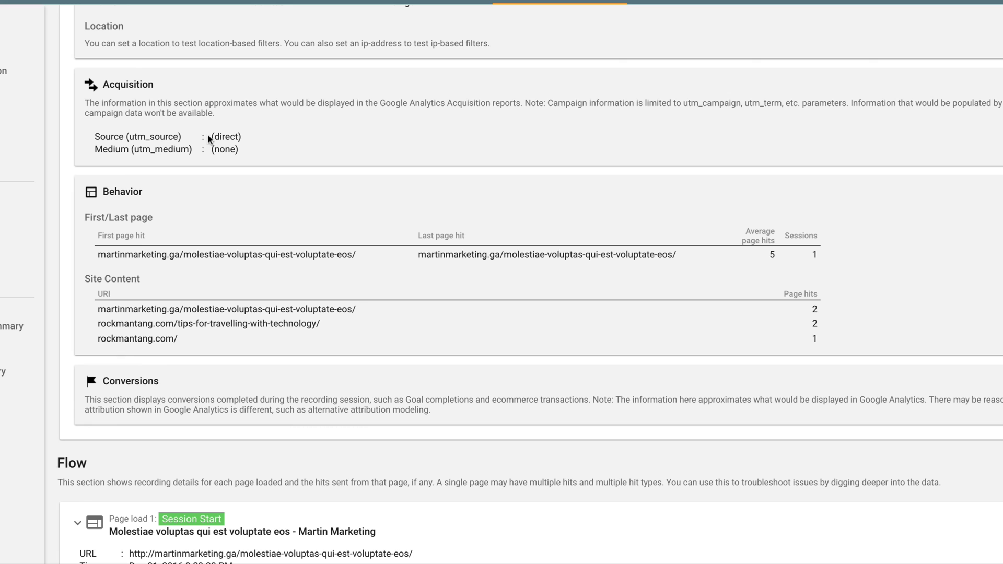
drag(208, 136, 244, 153)
click(247, 152)
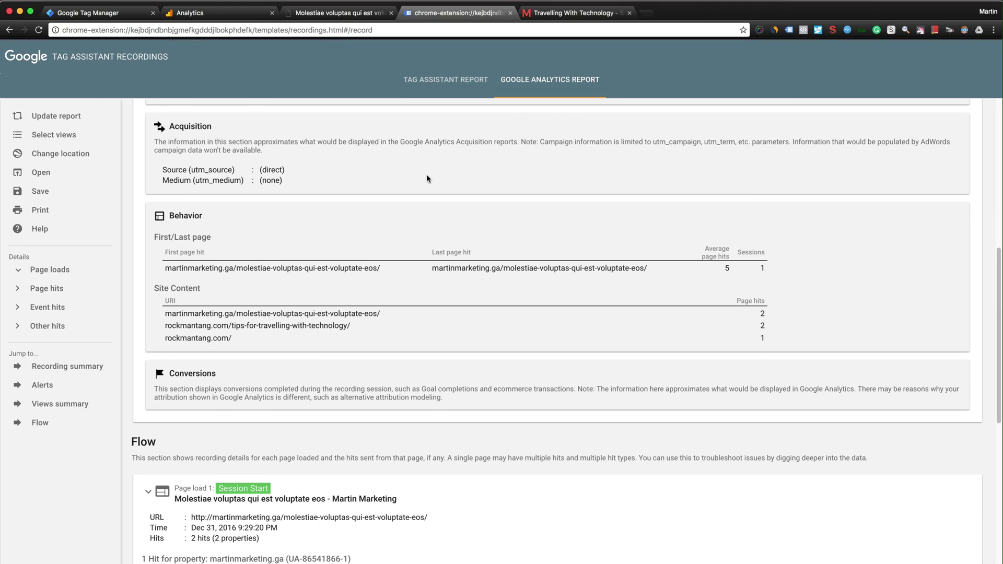
click(220, 14)
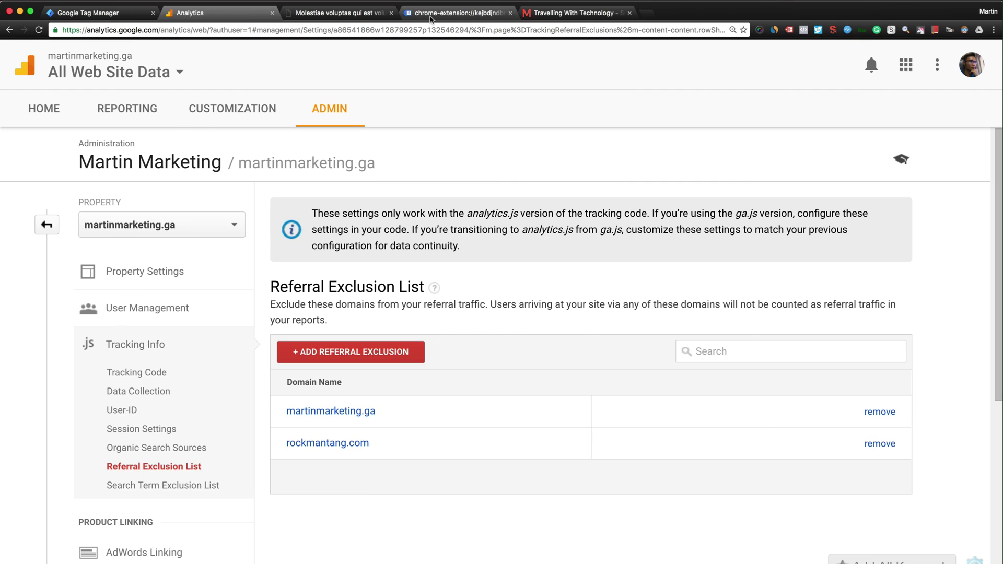
click(431, 16)
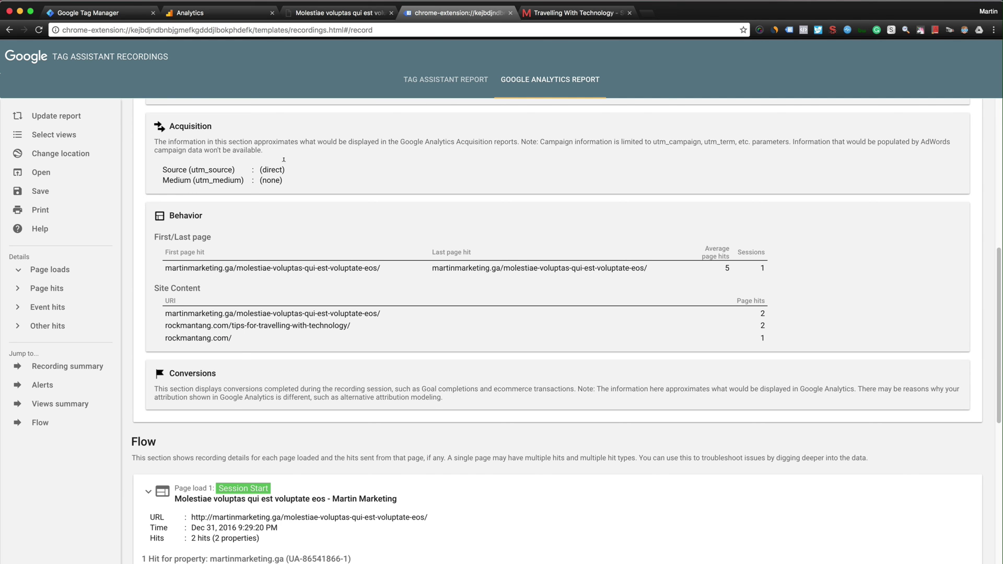
scroll(357, 405, down, 6)
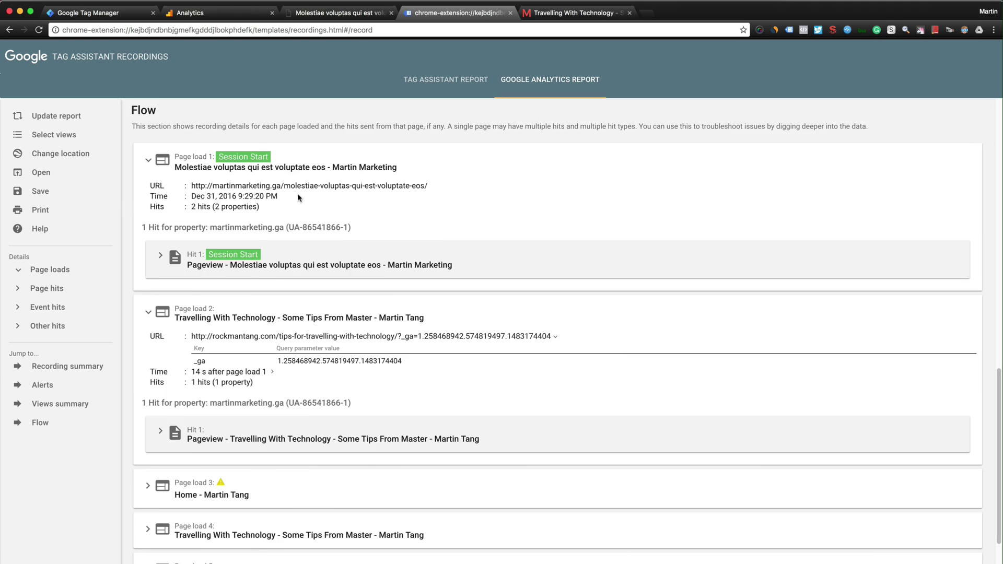
scroll(468, 278, up, 4)
scroll(472, 392, down, 3)
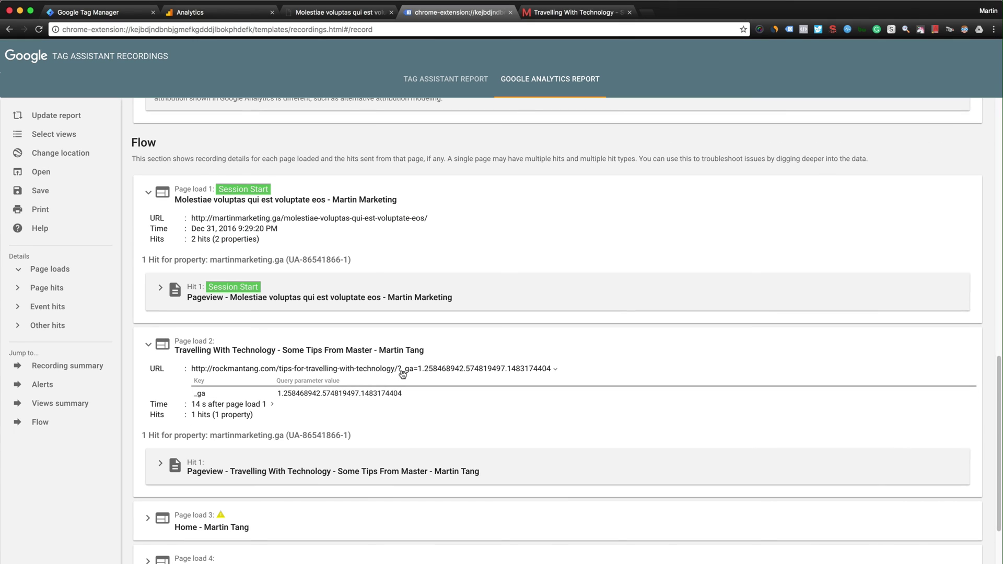